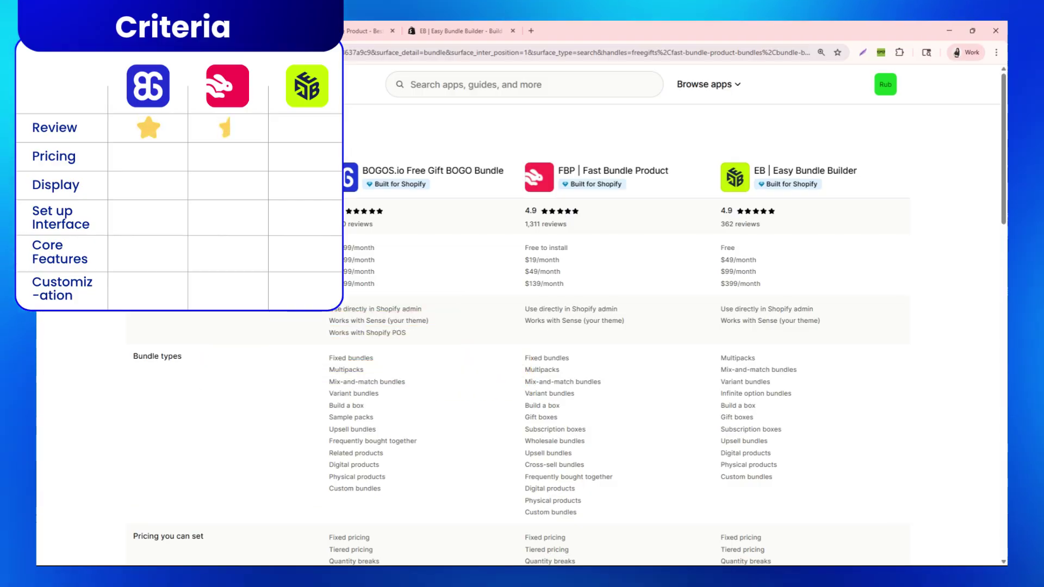
Open the BOGOS store listing and compare its Basic, Unlimited and Plus plans.
double_click(146, 246)
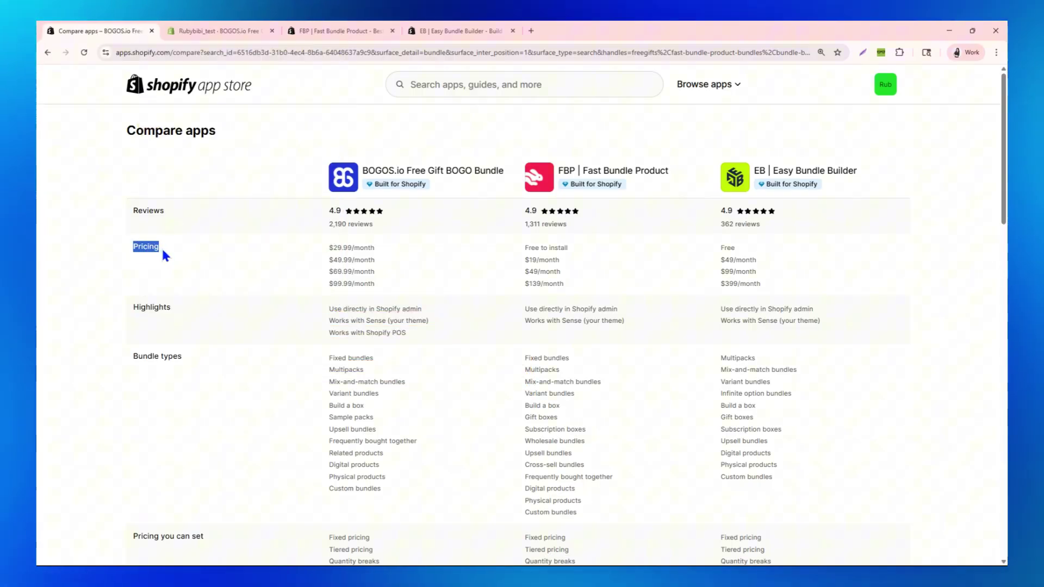
left_click(351, 179)
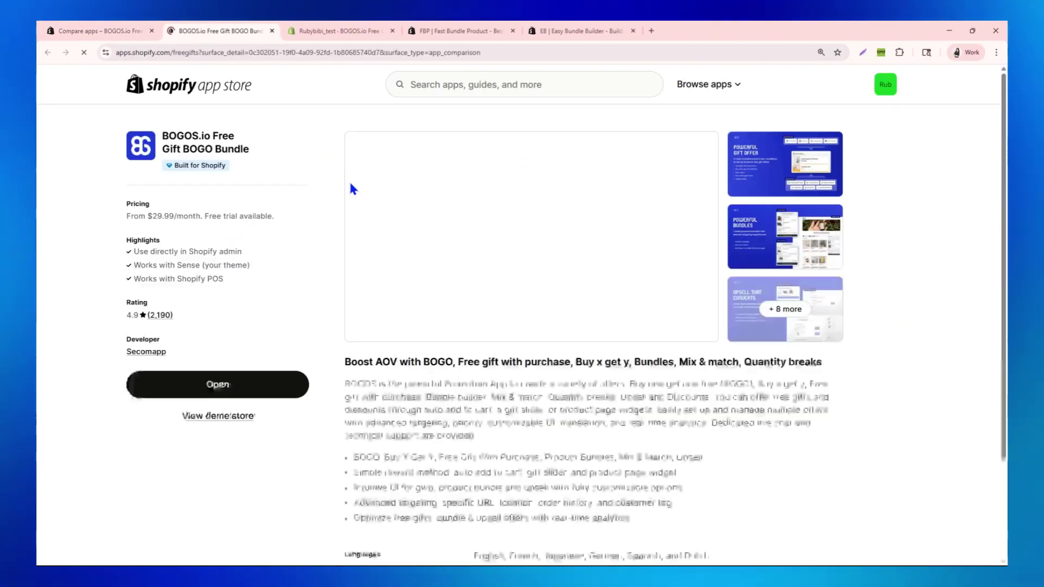
scroll(353, 189, "down", 5)
scroll(353, 190, "down", 5)
double_click(140, 266)
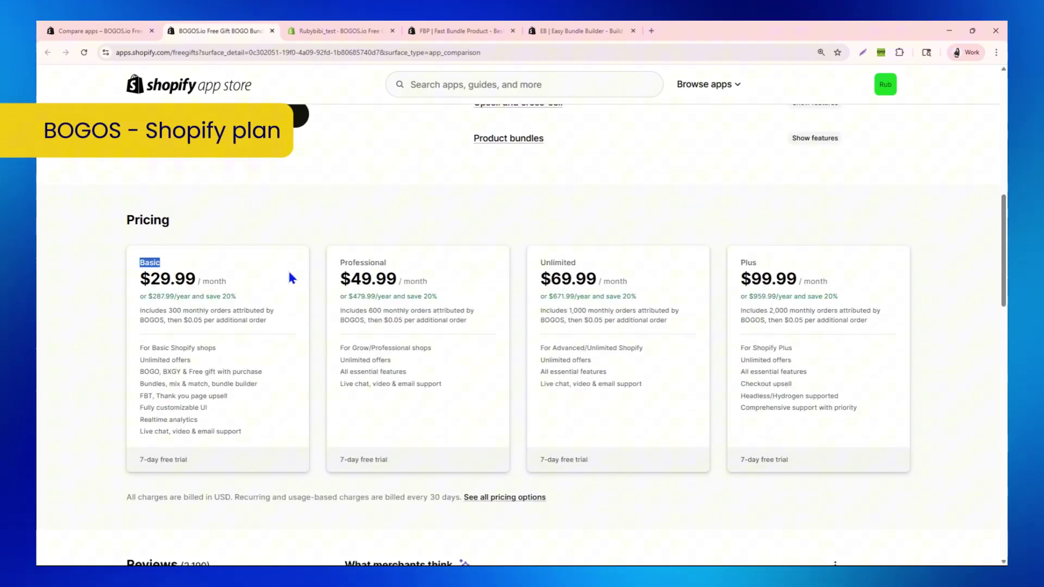
double_click(558, 263)
double_click(748, 262)
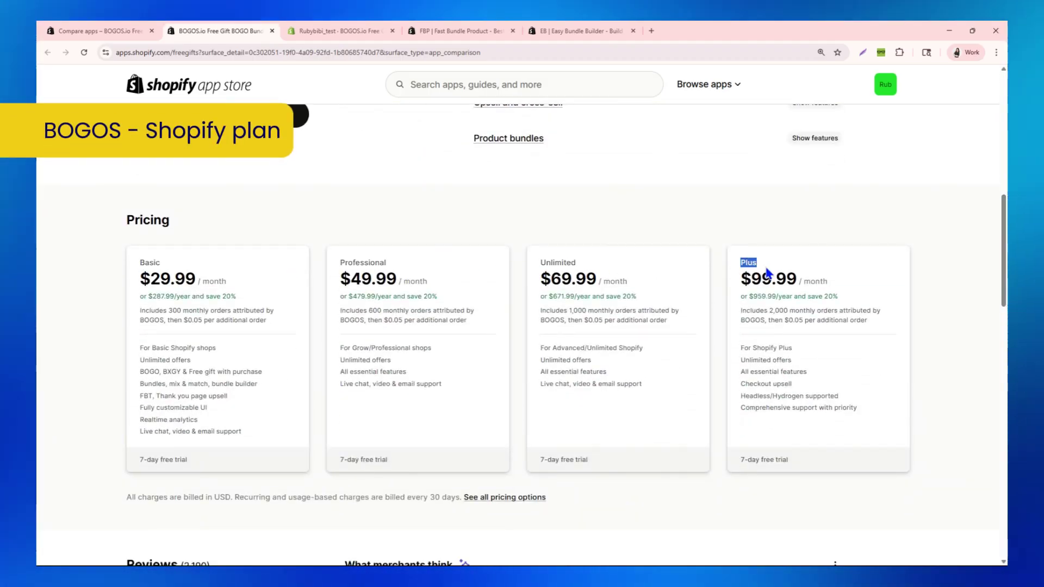
Check the BOGOS admin offers list and support chat, then view the Fast Bundle and Easy Bundle Builder listings.
left_click(351, 31)
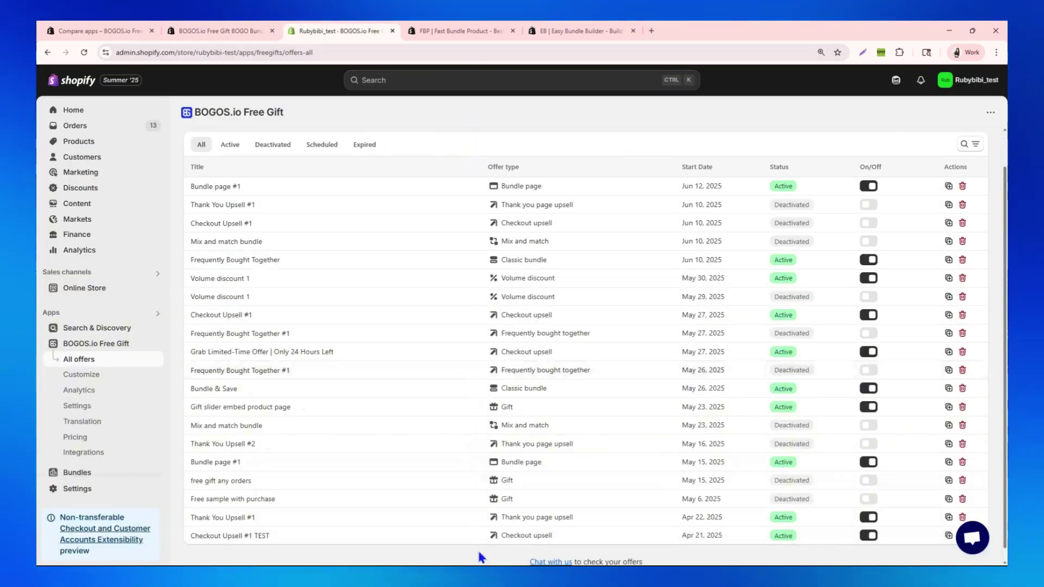
left_click(972, 537)
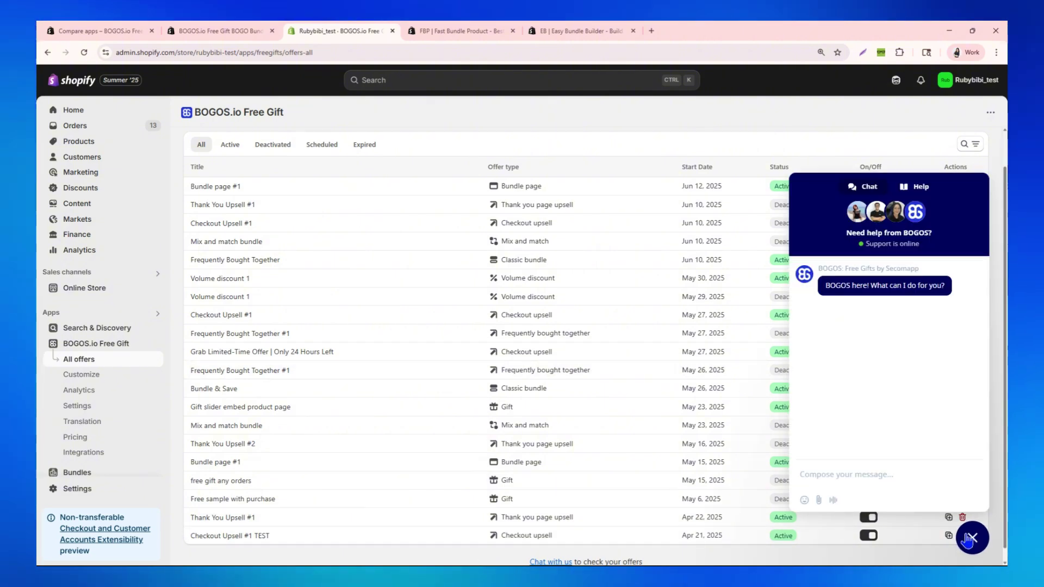
key("ctrl+Tab")
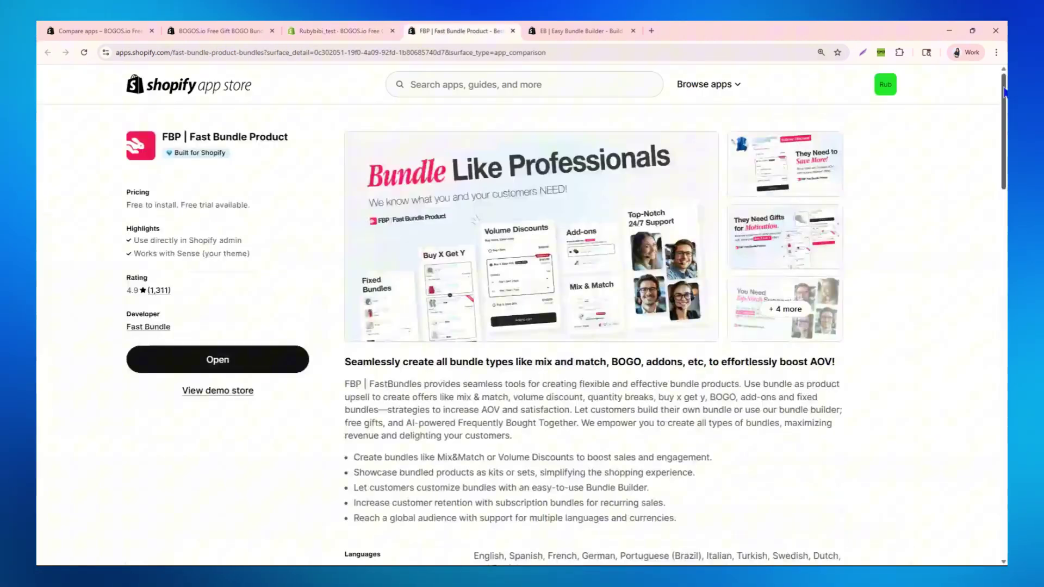
scroll(662, 368, "down", 5)
scroll(995, 163, "down", 4)
scroll(979, 204, "down", 2)
left_click_drag(340, 309, 463, 318)
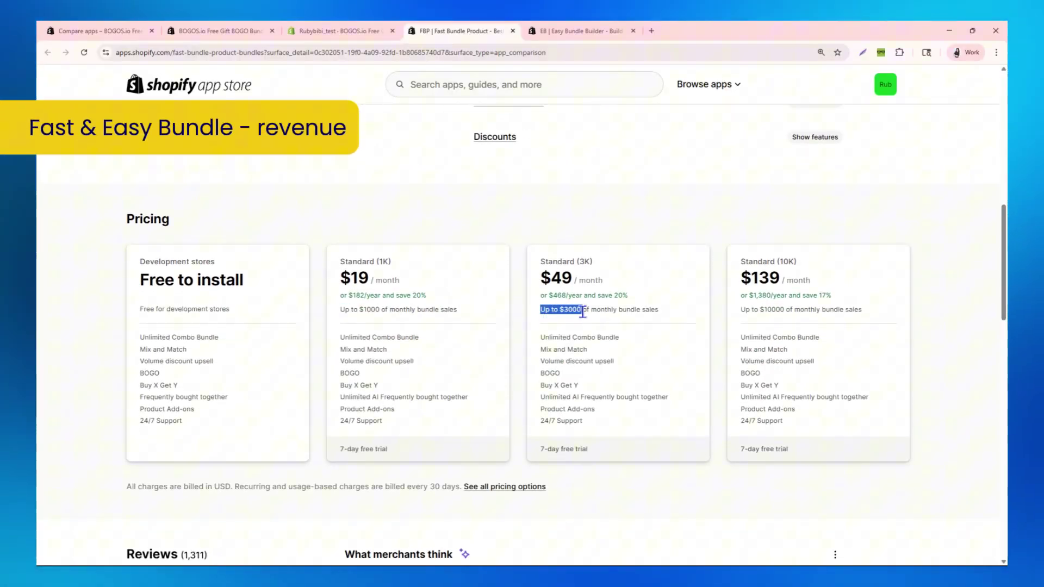
left_click(578, 31)
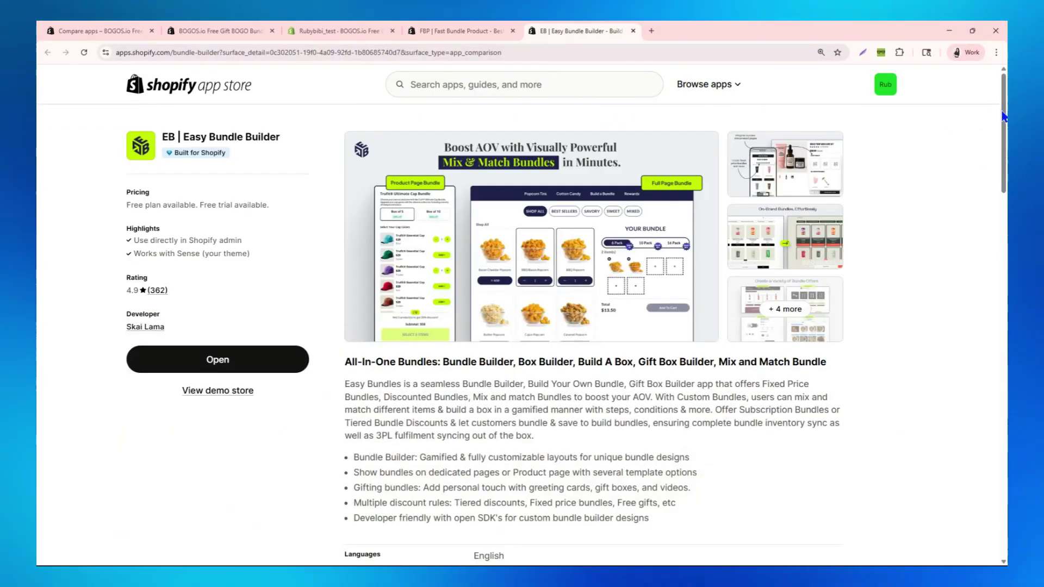
scroll(523, 326, "down", 5)
scroll(522, 326, "down", 3)
mouse_move(340, 290)
left_mouse_down()
mouse_move(378, 324)
mouse_move(465, 325)
left_mouse_up()
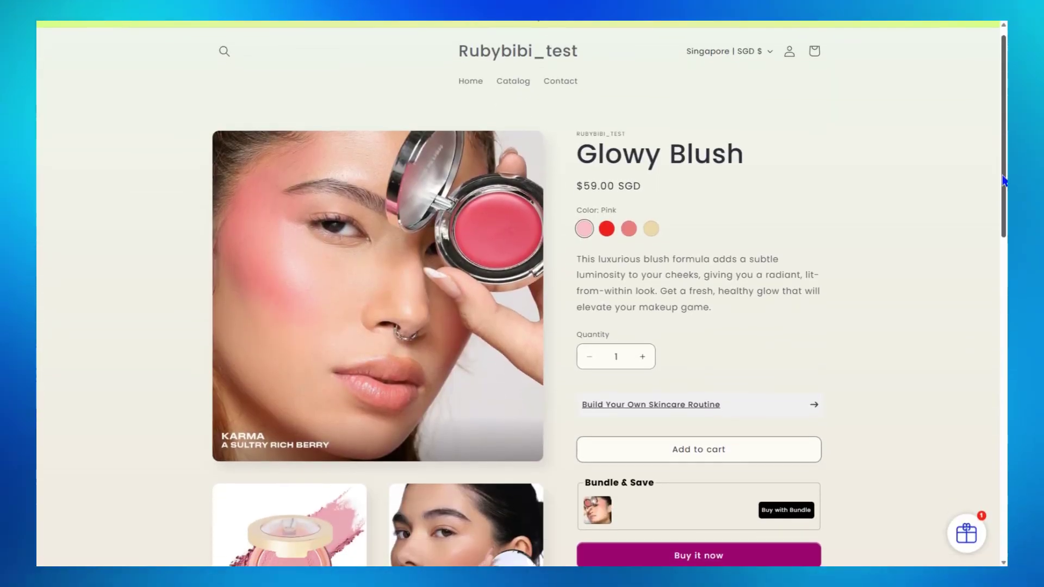
left_click_drag(1002, 175, 999, 281)
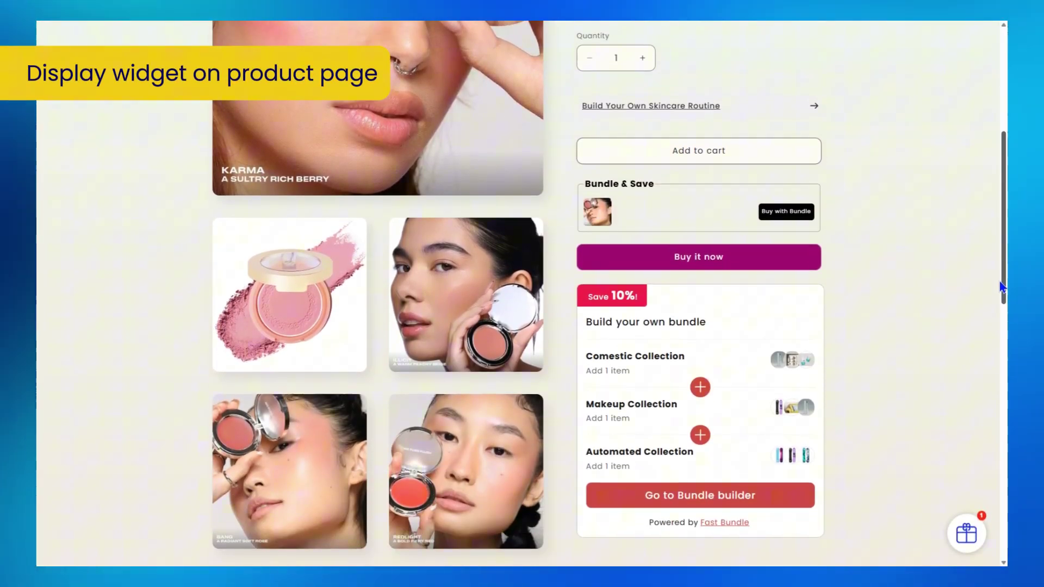
Open the Build Your Own Skincare Routine bundle page from the Glowy Blush product page.
left_click(814, 105)
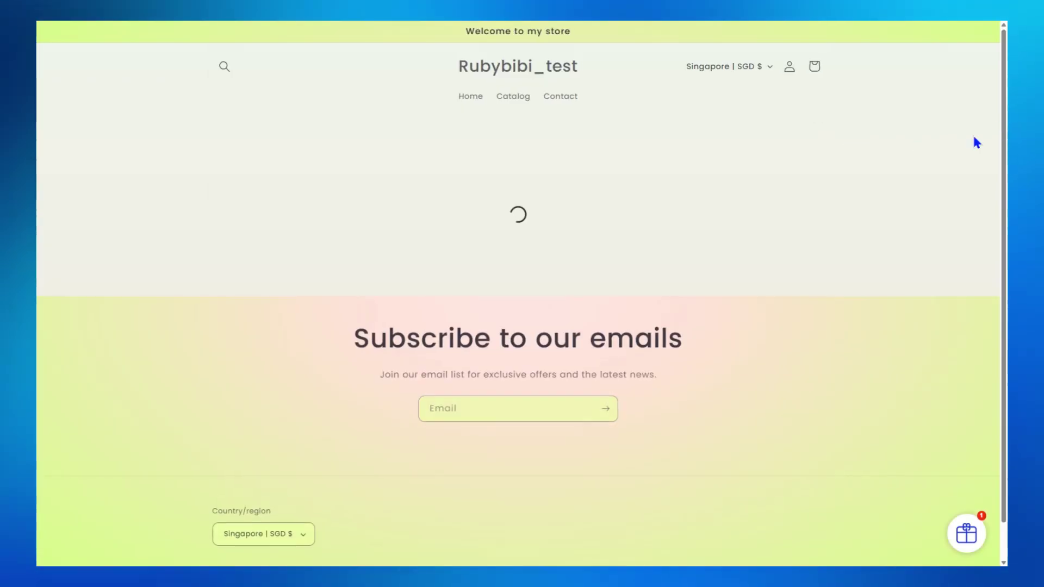
scroll(987, 163, "down", 2)
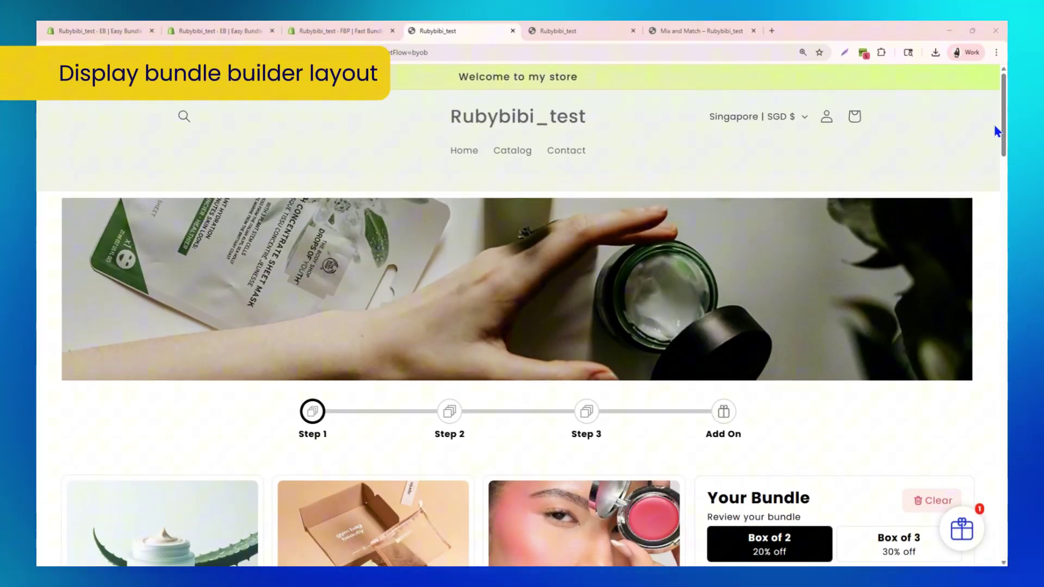
left_click_drag(997, 131, 1002, 171)
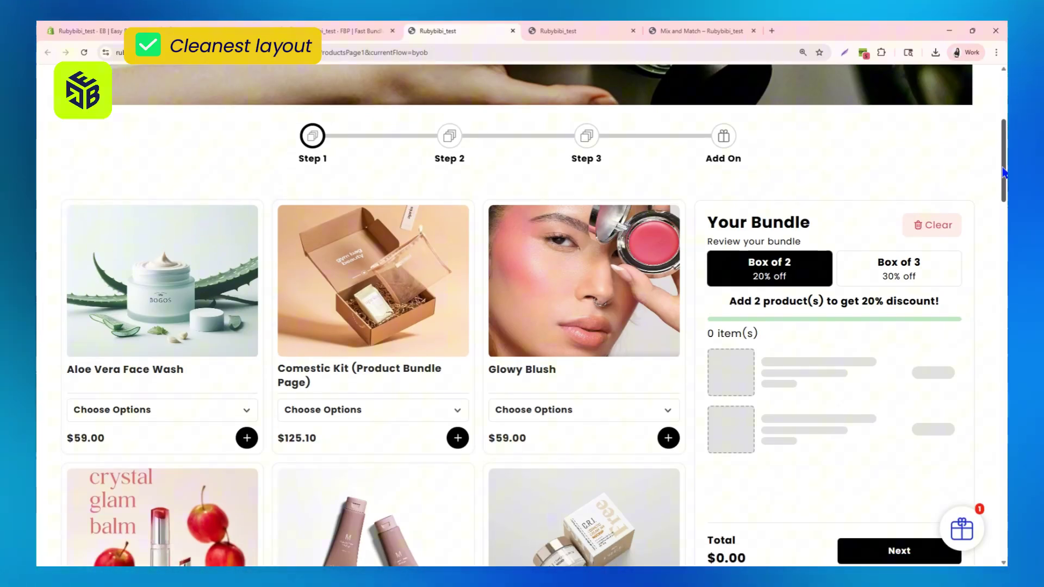
Add the Red Glowy Blush in the Easy Bundle Builder builder and move to the next step.
left_click(644, 410)
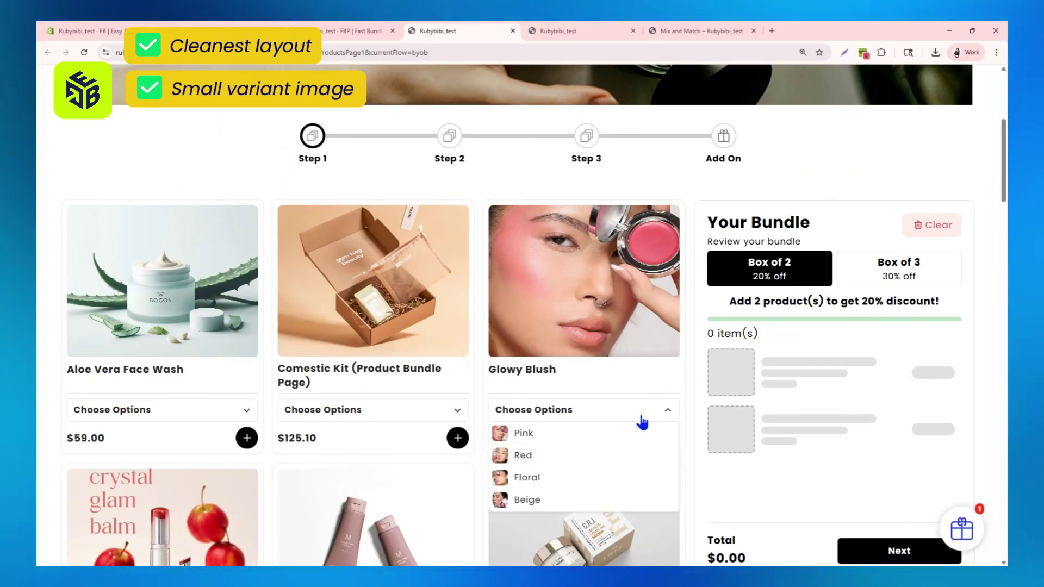
left_click(623, 457)
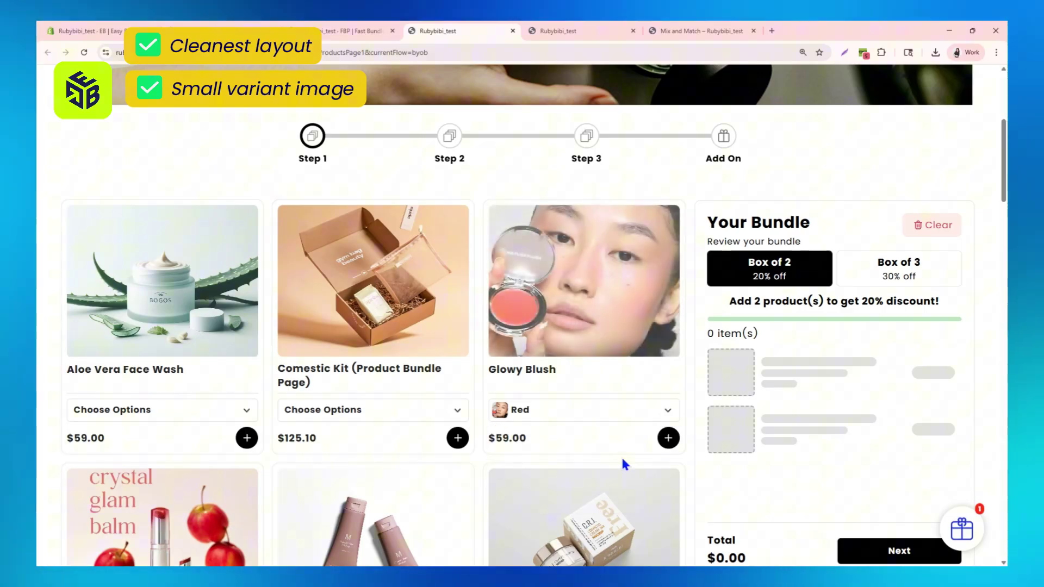
left_click(668, 439)
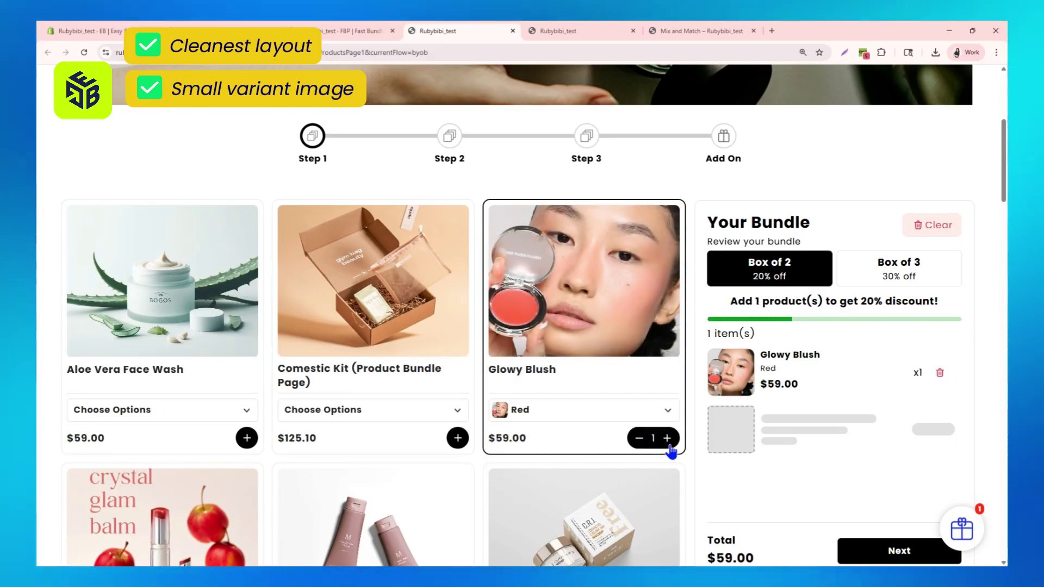
left_click(449, 137)
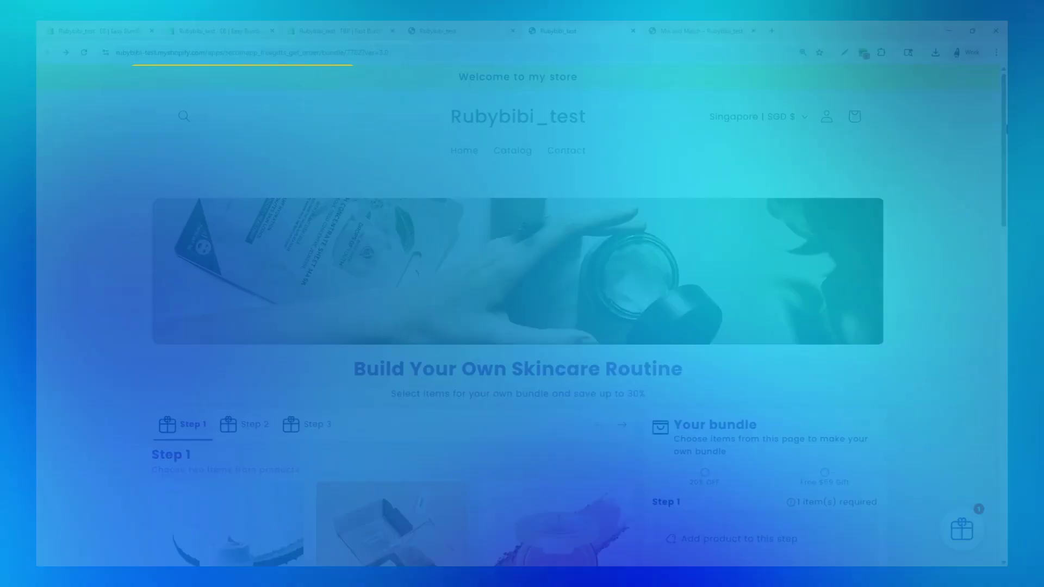
scroll(522, 327, "down", 3)
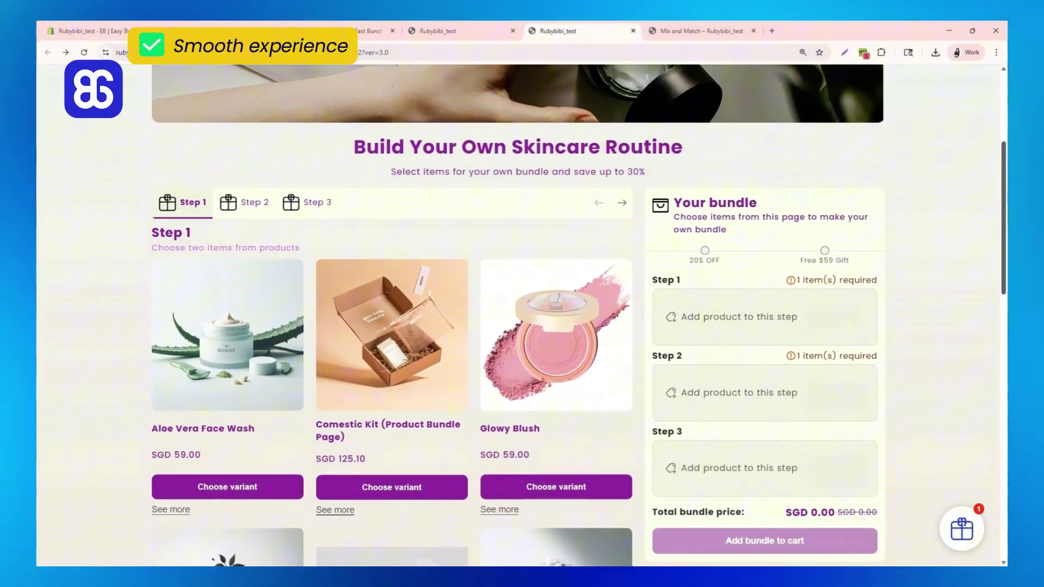
Add the Floral Glowy Blush to the BOGOS bundle from its quick view.
left_click(549, 473)
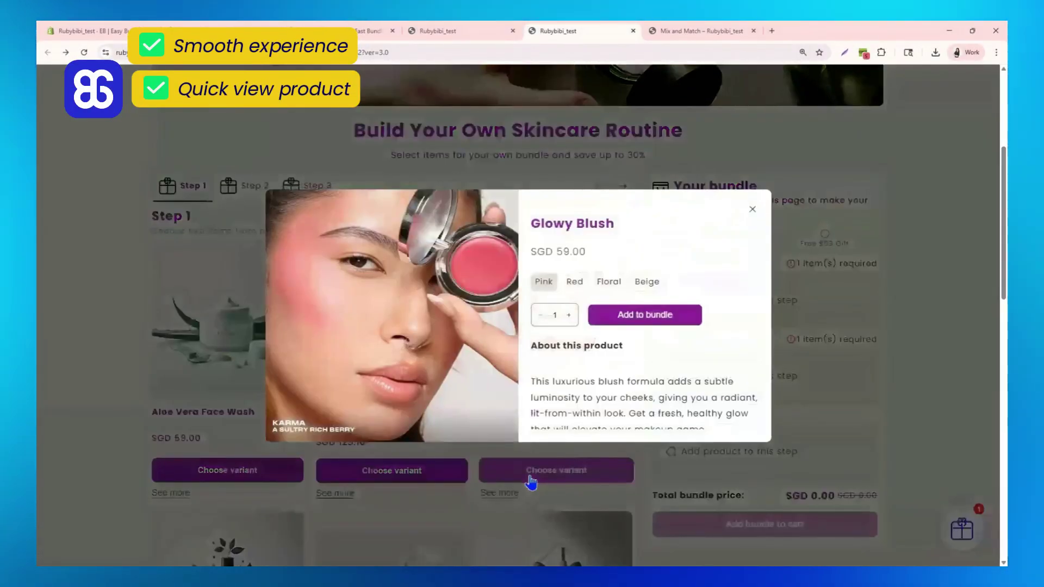
left_click(609, 282)
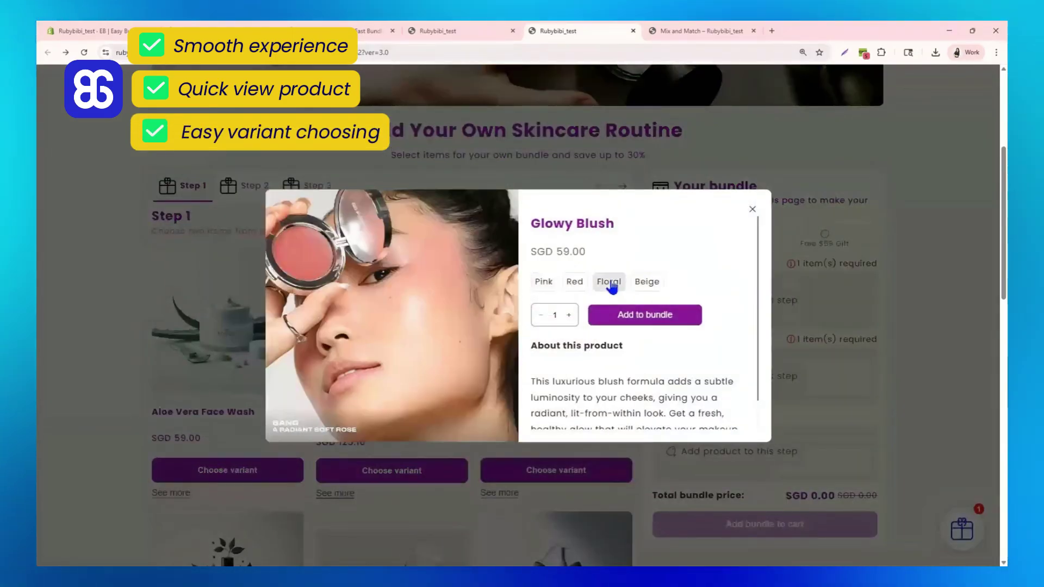
left_click(689, 322)
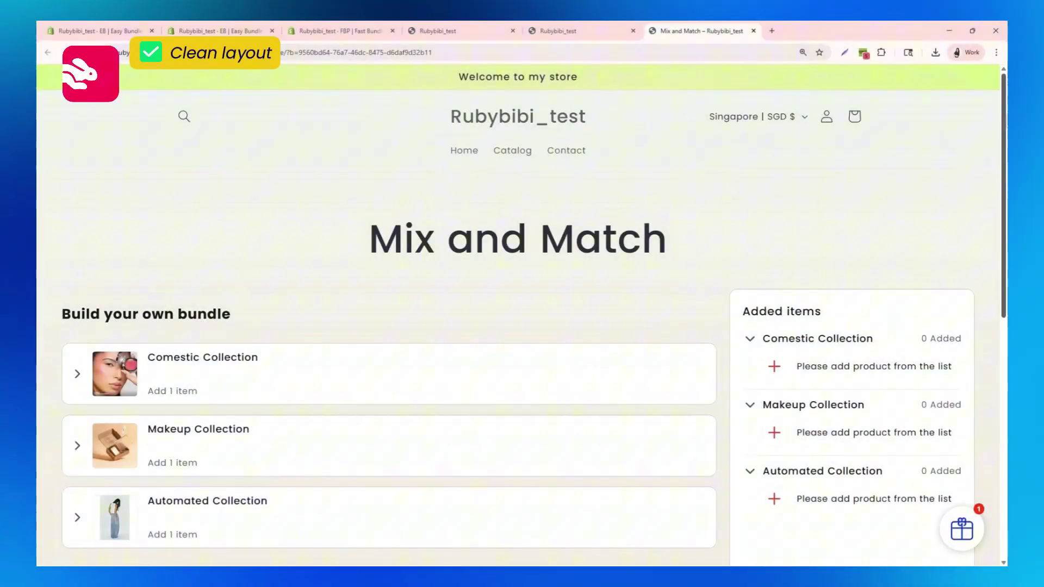
scroll(522, 326, "down", 3)
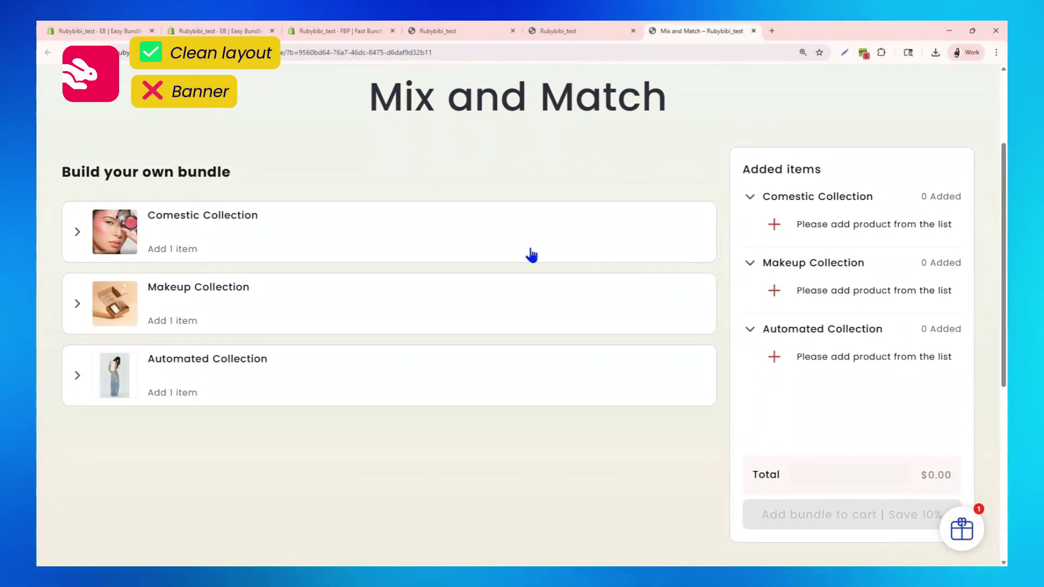
Add a Pink Glowy Blush from Comestic Collection, browse Makeup Collection, then go back.
left_click(498, 245)
left_click(657, 475)
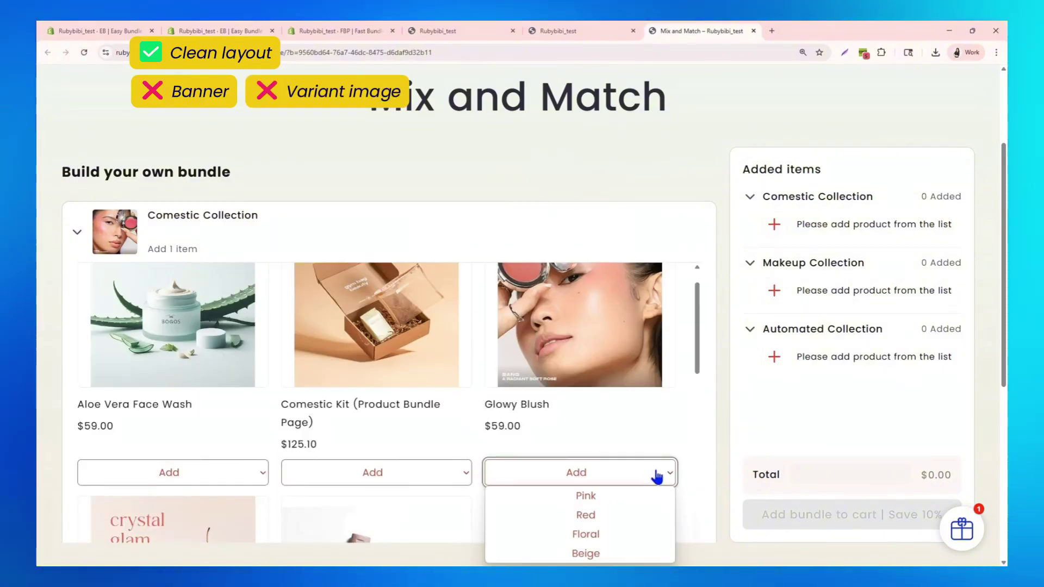
left_click(581, 492)
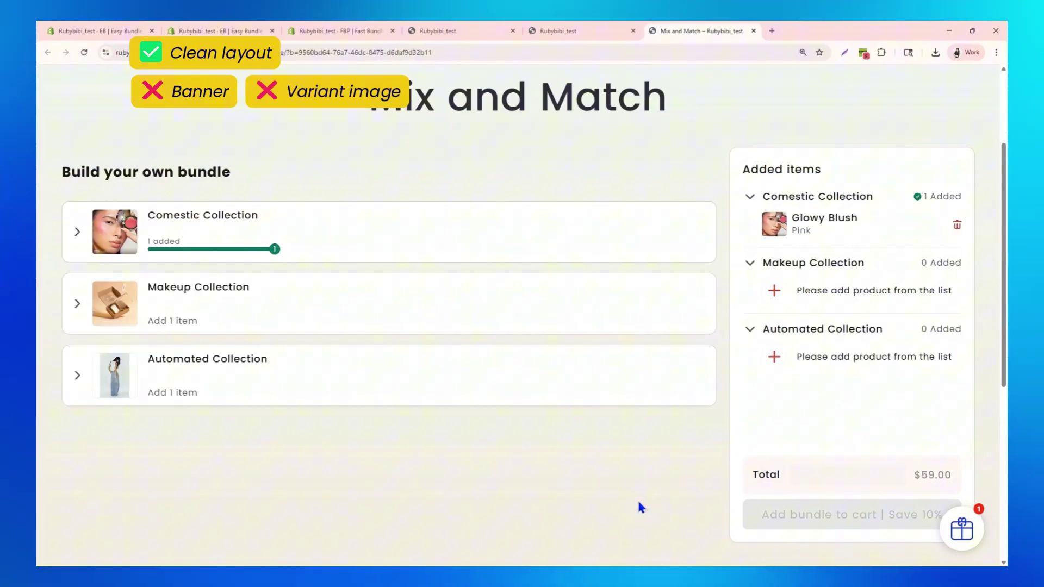
left_click(635, 304)
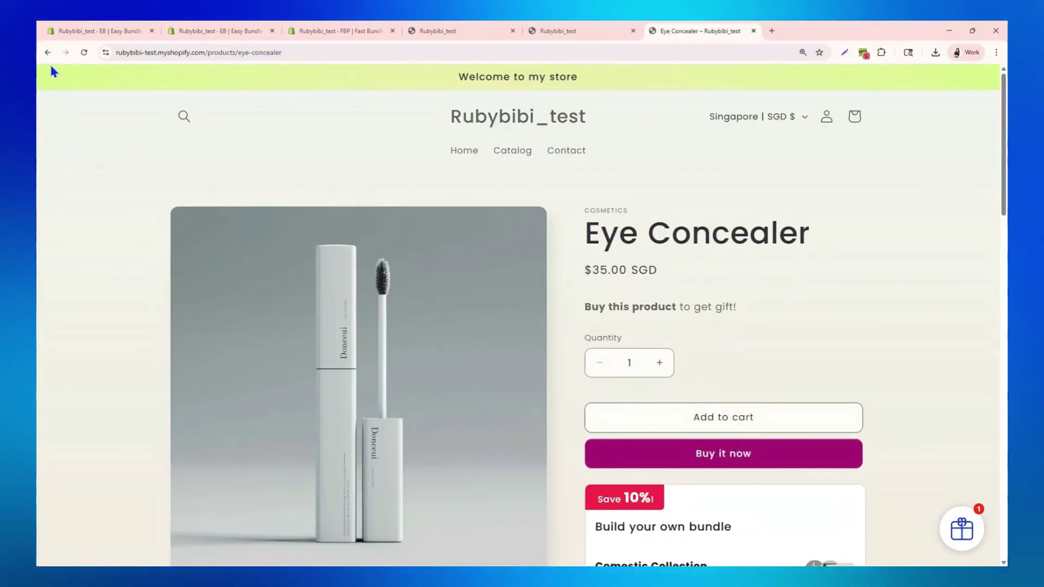
left_click(48, 55)
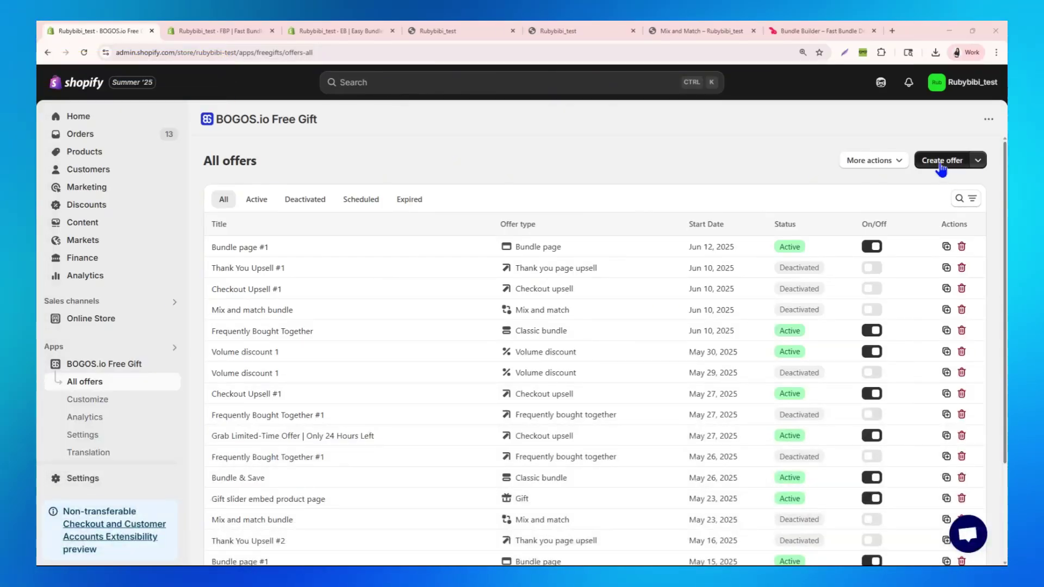
Create a new BOGOS bundle offer of the Bundle page type.
left_click(943, 161)
left_click(806, 359)
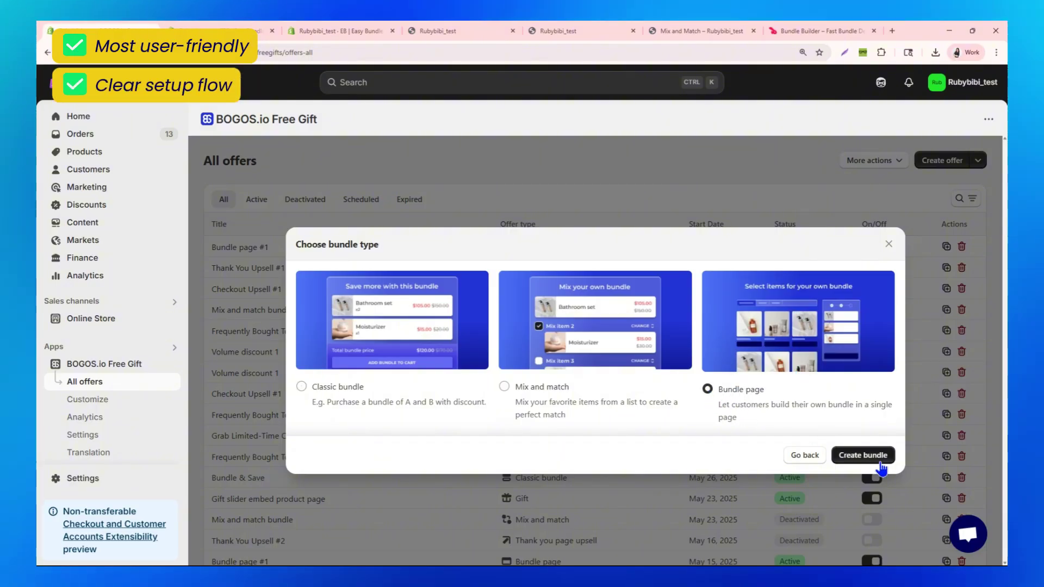
left_click(863, 455)
left_click_drag(301, 199, 392, 201)
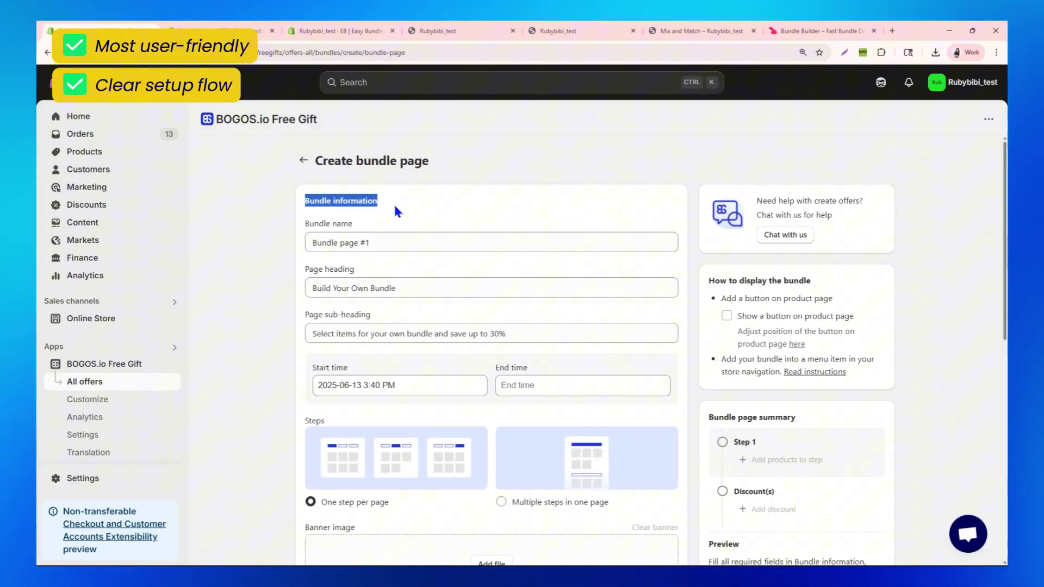
scroll(394, 204, "down", 3)
scroll(393, 204, "down", 3)
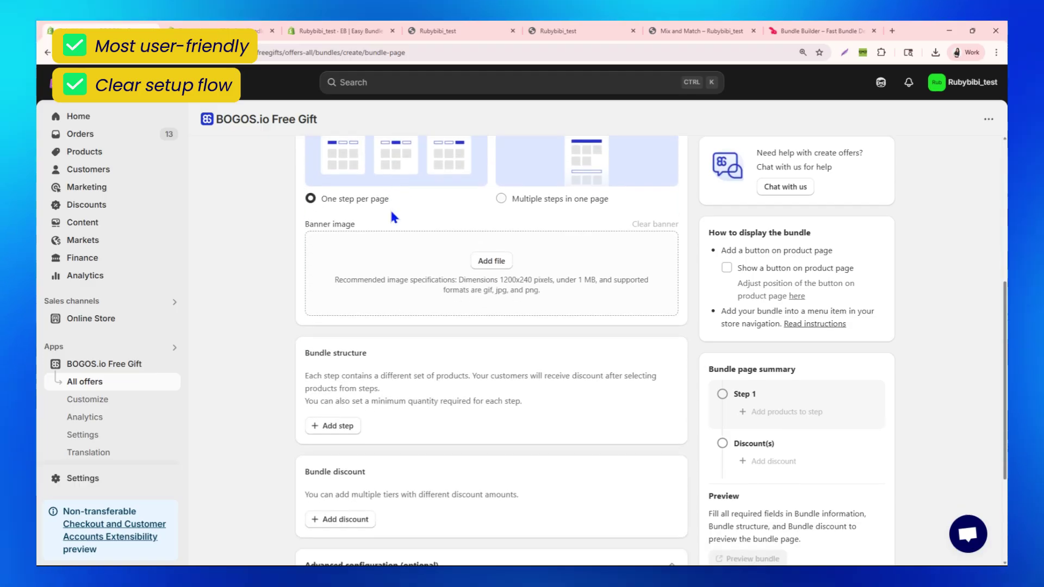
scroll(391, 209, "down", 3)
left_click_drag(303, 202, 383, 205)
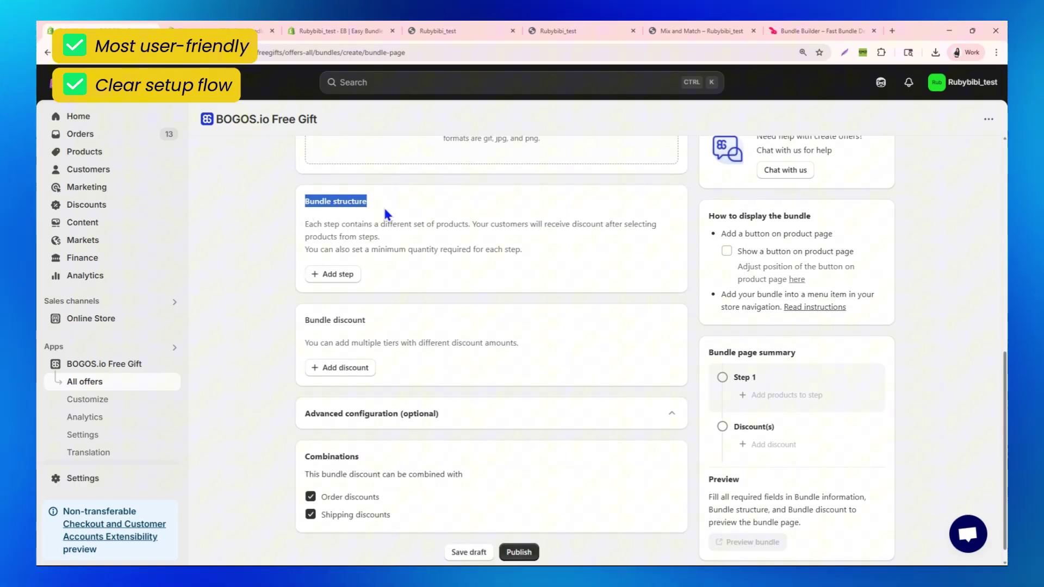
Add Step 1 drawing products from Automated Collection and Comestic Collection.
left_click(332, 275)
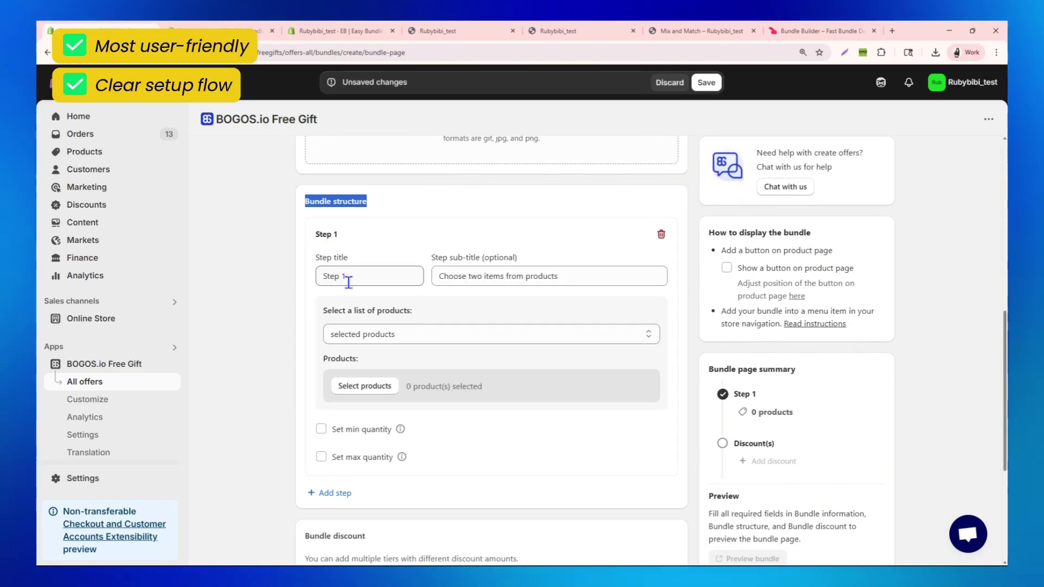
left_click(612, 335)
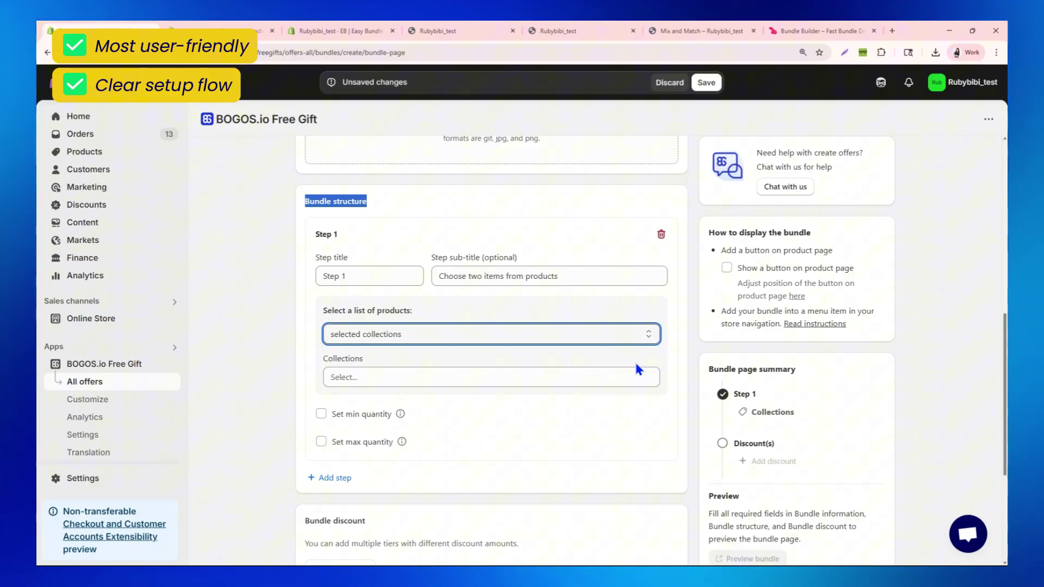
left_click(567, 376)
left_click(567, 282)
left_click(567, 249)
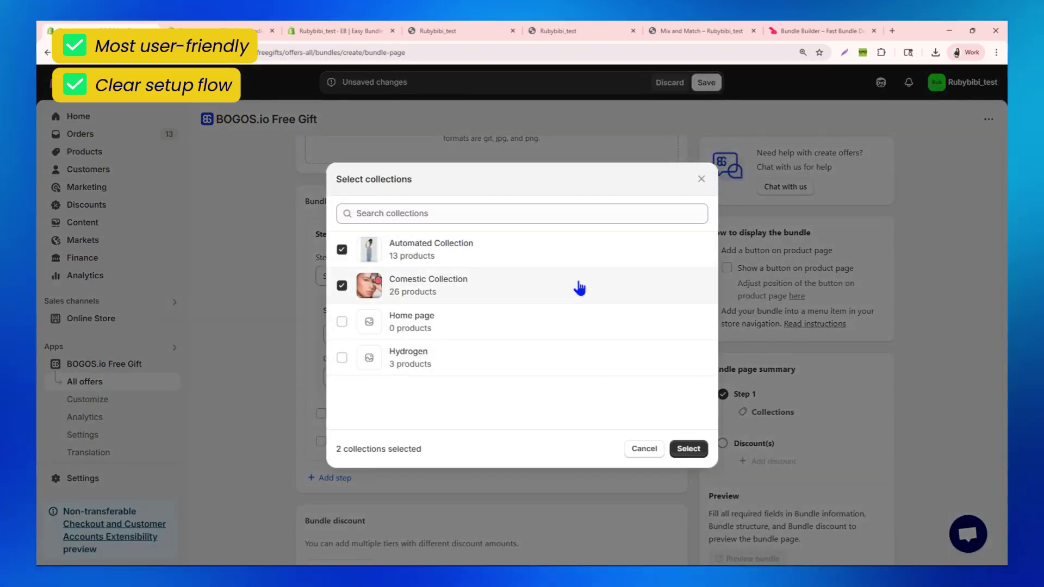
left_click(688, 448)
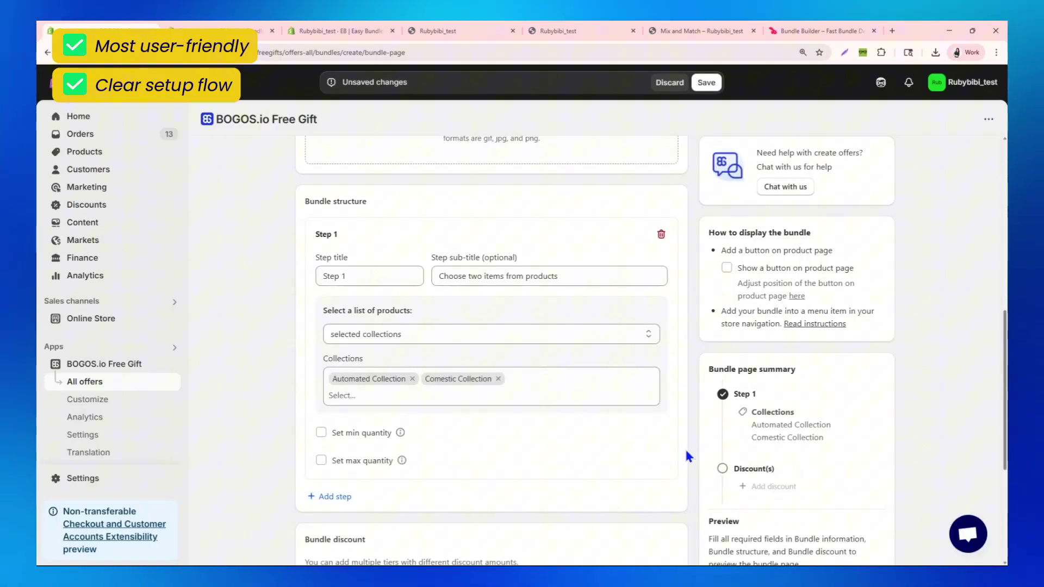
scroll(685, 447, "down", 5)
Add a second step and a 10% OFF discount tier, then preview the bundle page.
left_click(335, 261)
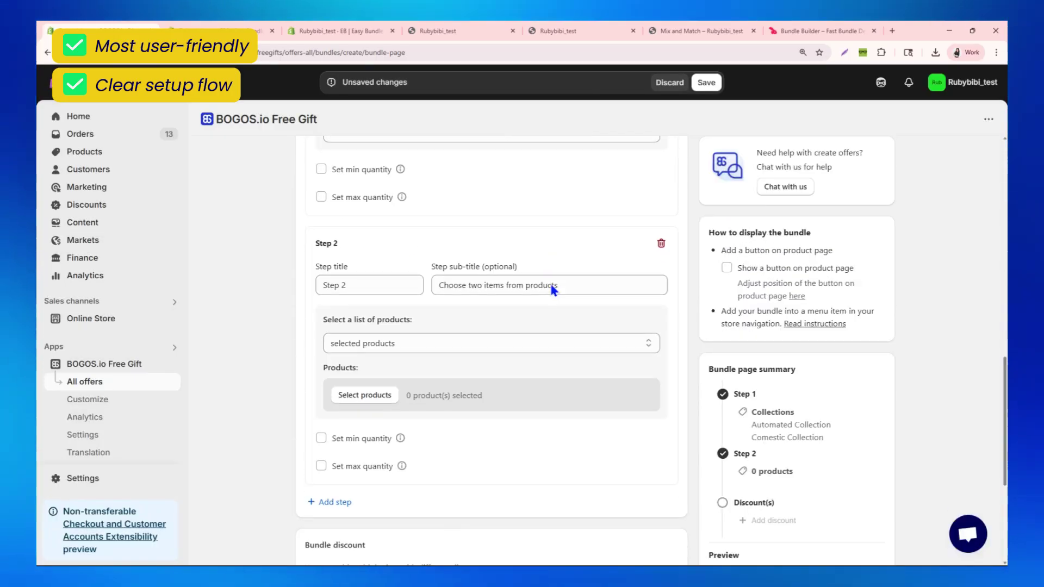
scroll(550, 281, "down", 5)
scroll(550, 282, "down", 1)
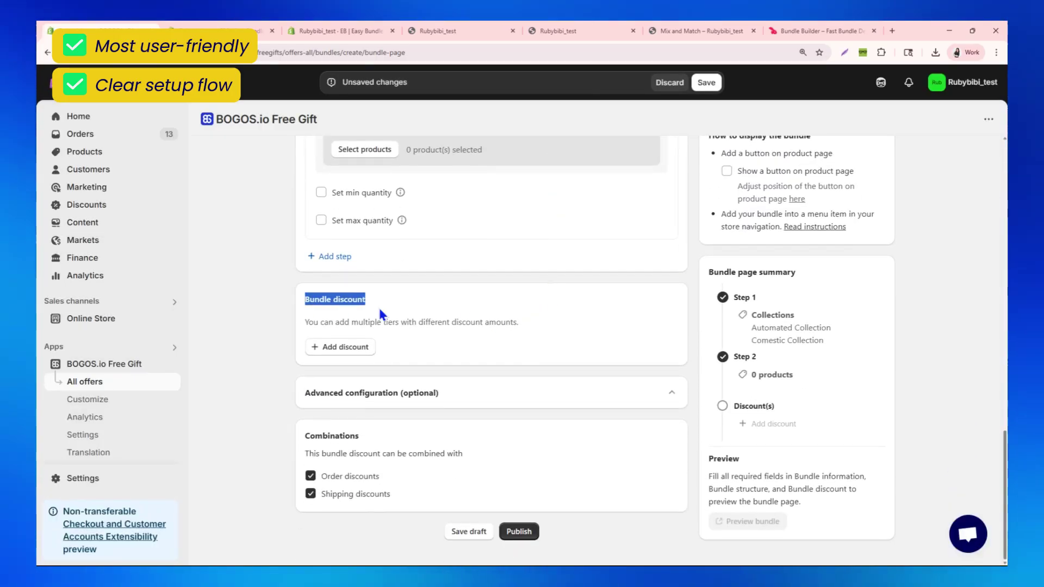
left_click(359, 349)
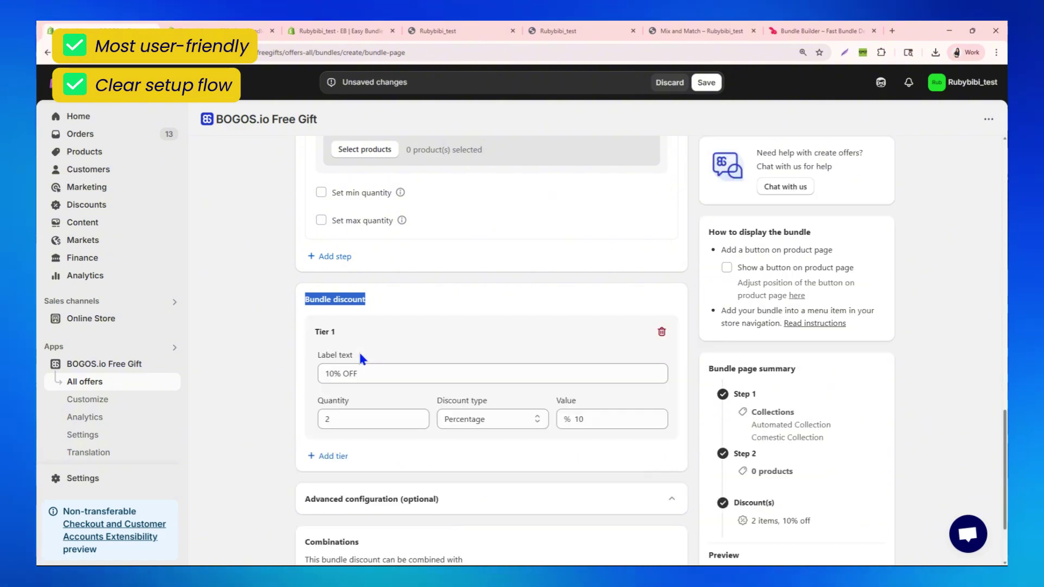
scroll(358, 350, "down", 3)
left_click_drag(704, 272, 812, 272)
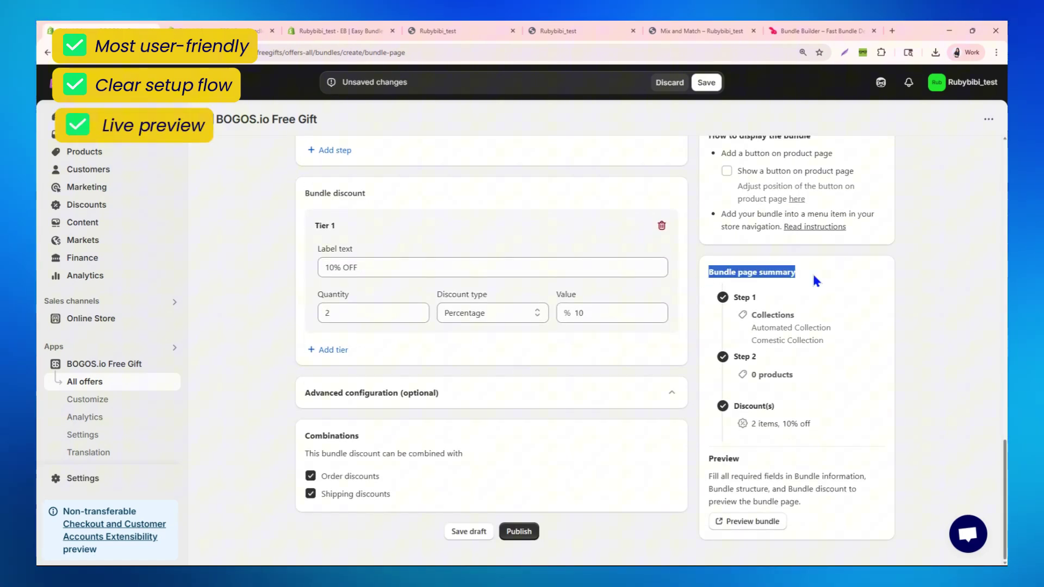
left_click(812, 272)
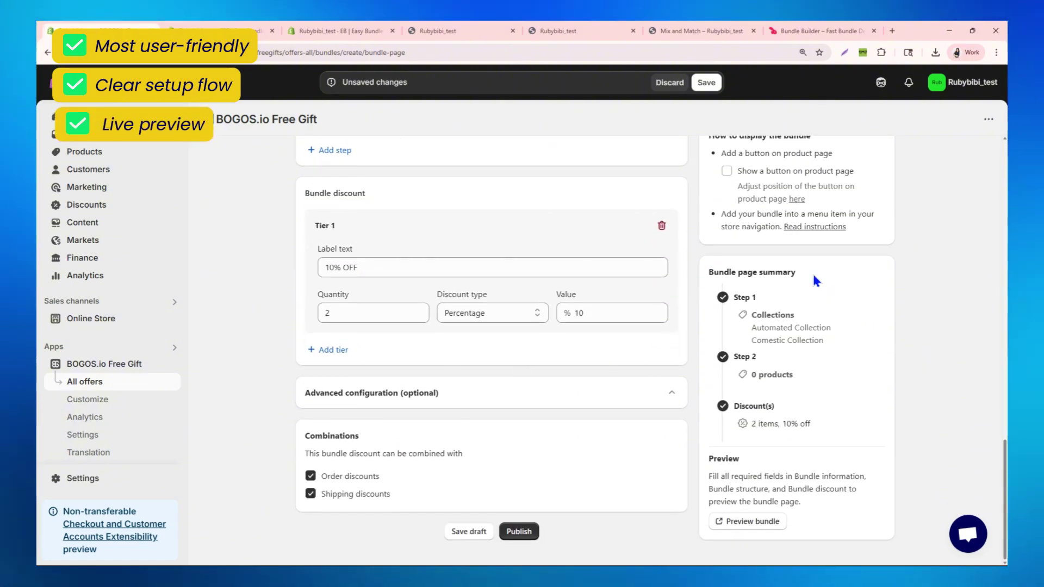
left_click(744, 526)
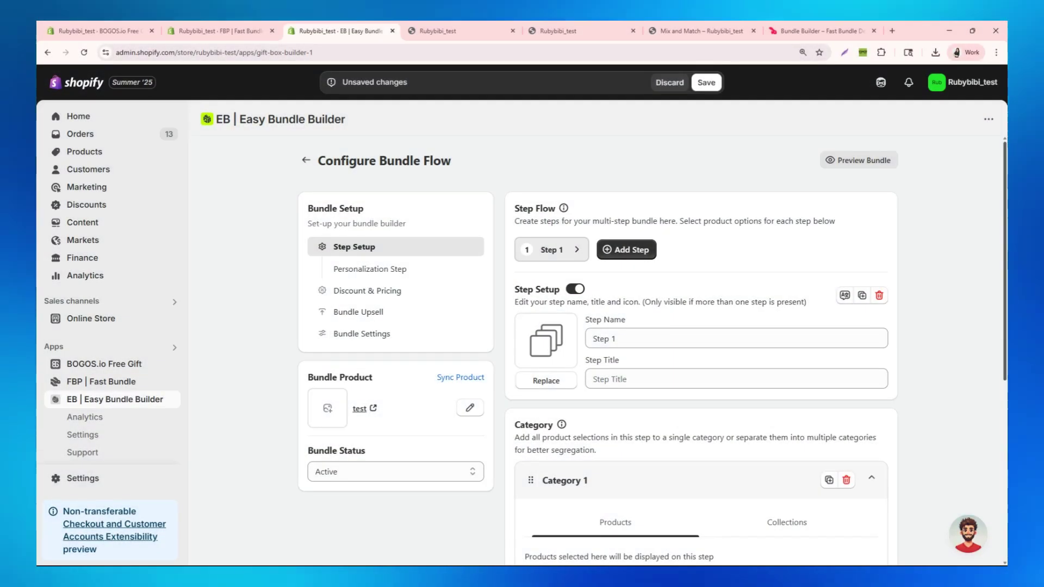
scroll(507, 210, "down", 3)
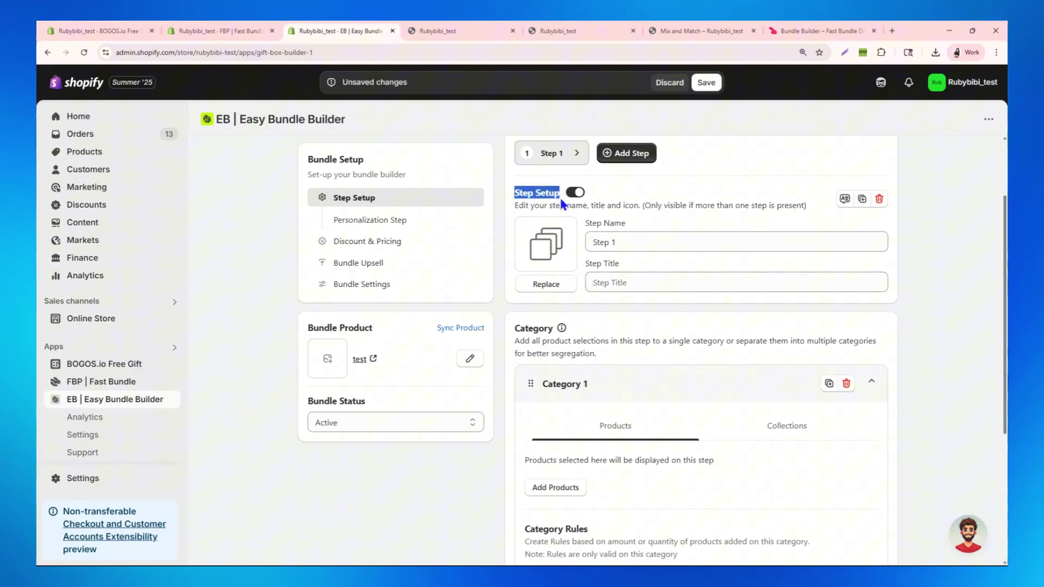
scroll(560, 198, "down", 3)
left_click_drag(514, 178, 555, 180)
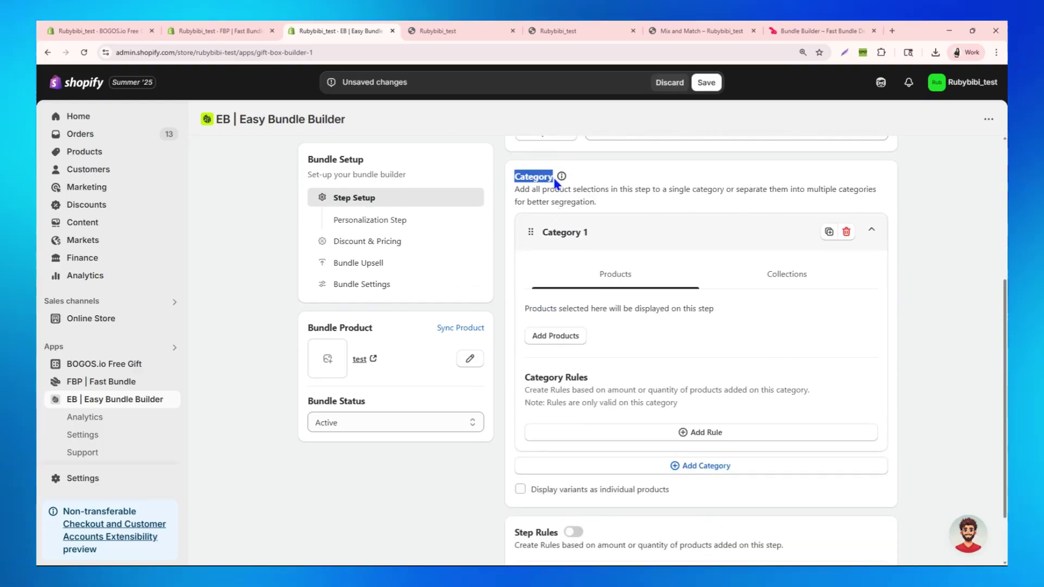
Add two products to Category 1 and a quantity rule with its comparison condition.
left_click(571, 339)
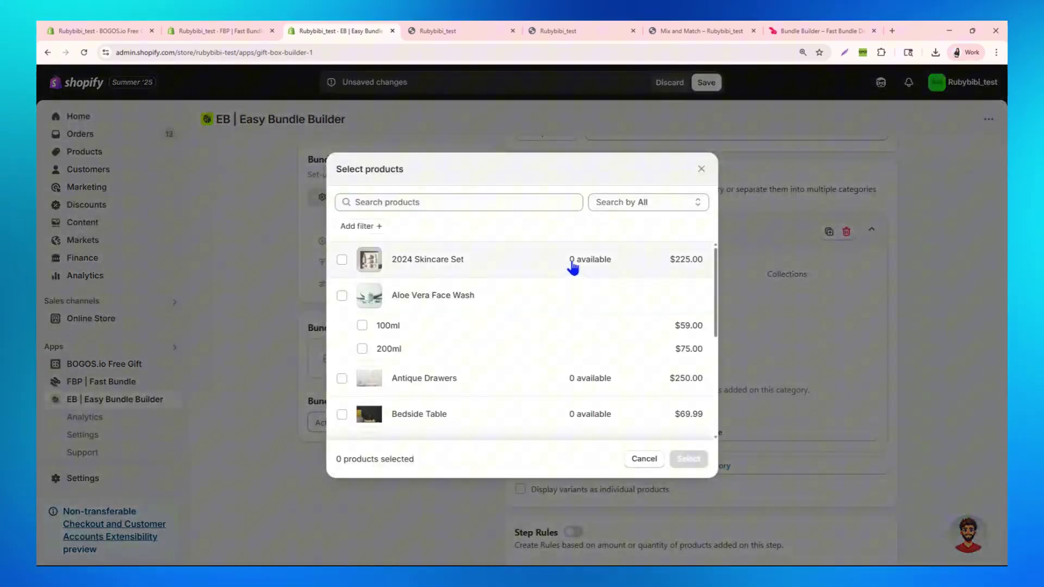
left_click(815, 360)
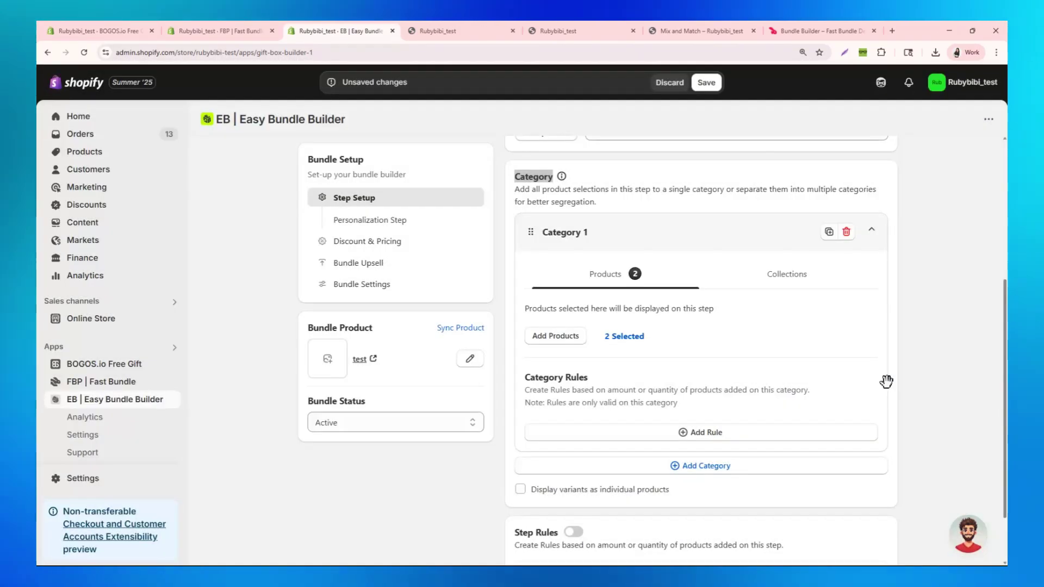
left_click(824, 433)
left_click(702, 449)
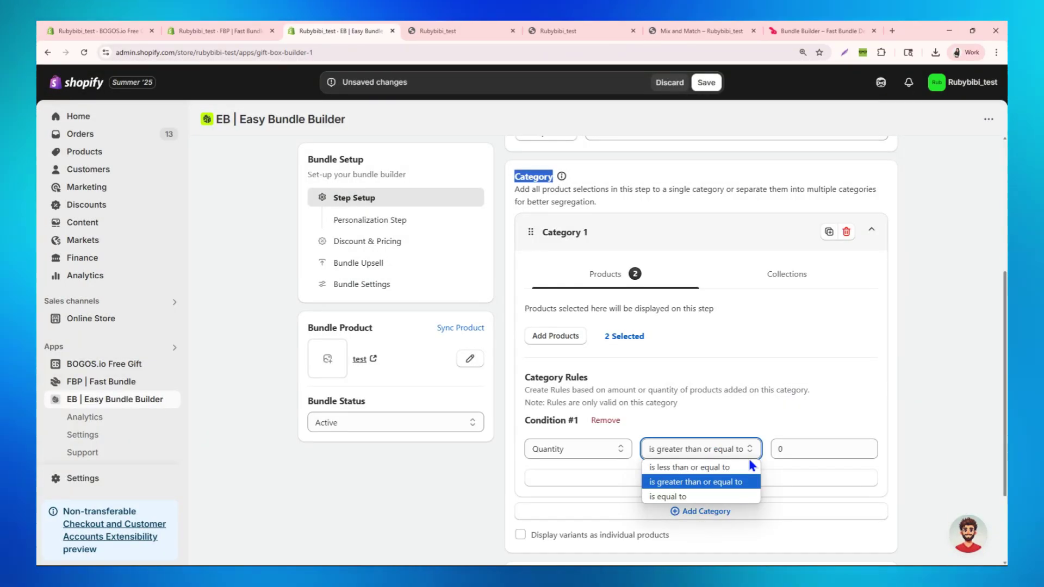
scroll(751, 465, "down", 3)
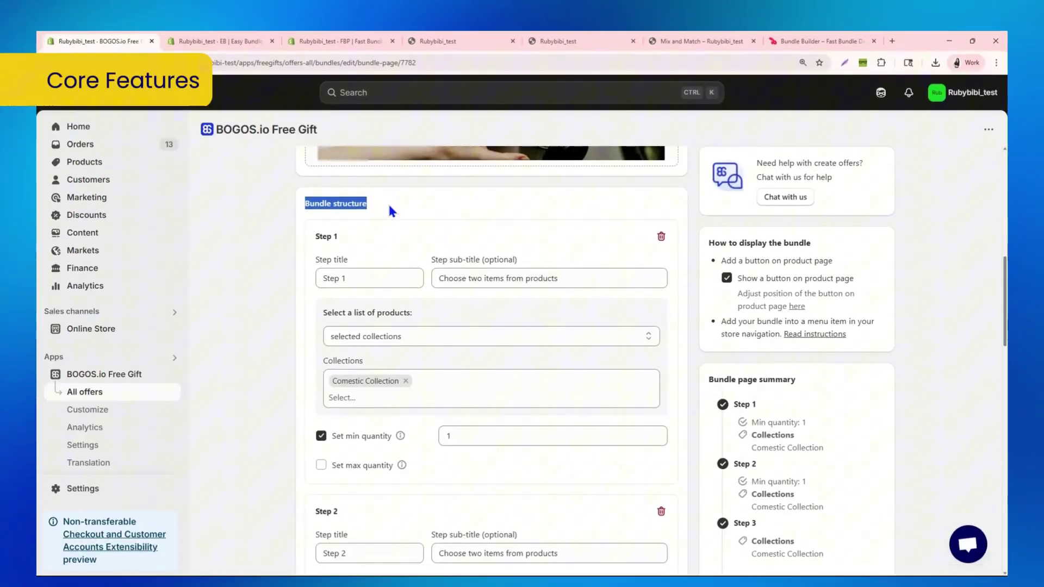
scroll(387, 192, "down", 3)
scroll(388, 193, "down", 3)
scroll(424, 215, "down", 3)
scroll(452, 233, "down", 3)
scroll(451, 232, "down", 3)
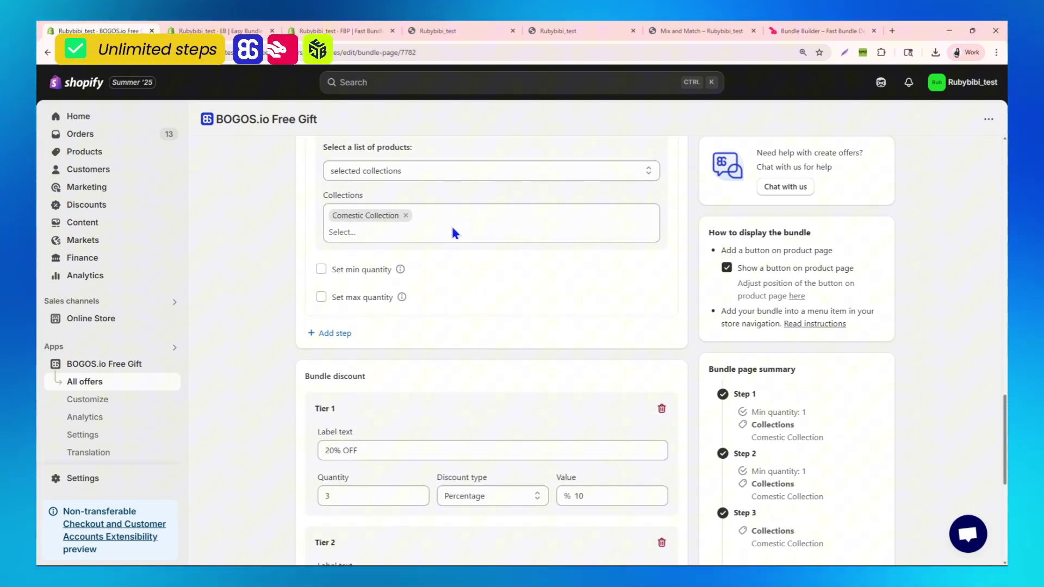
scroll(451, 232, "down", 2)
Add Step 4 and Step 5 to the BOGOS bundle, then view Easy Bundle Builder's discount rules.
left_click(335, 282)
scroll(505, 284, "down", 3)
left_click(334, 298)
scroll(569, 284, "down", 3)
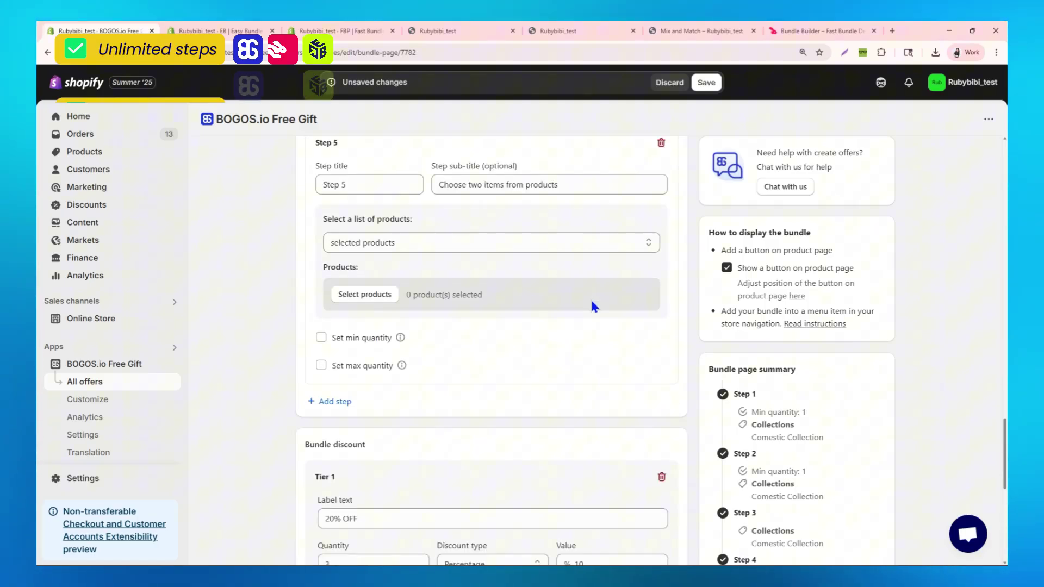
scroll(590, 299, "down", 3)
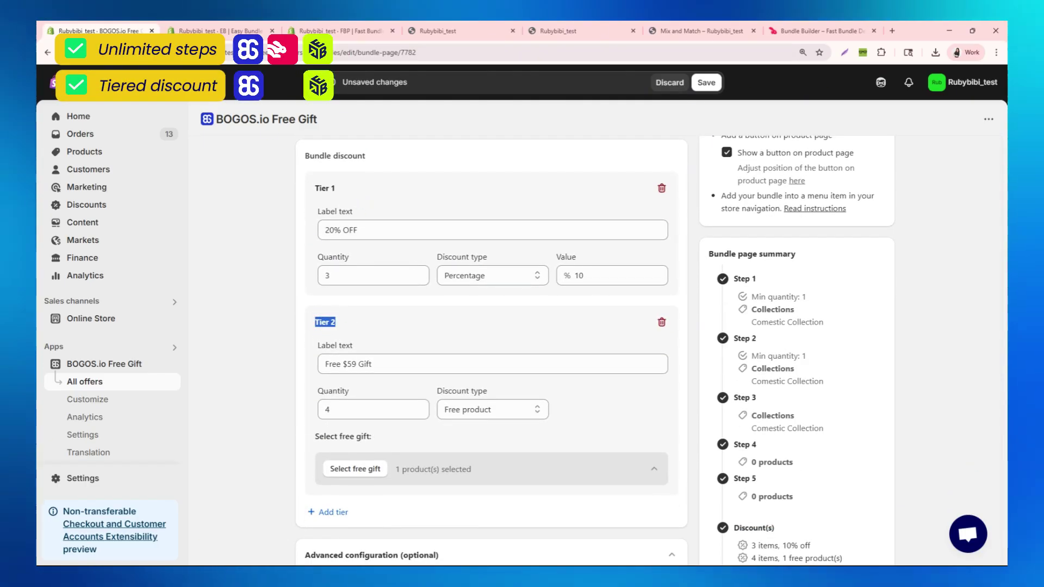
key("ctrl+Tab")
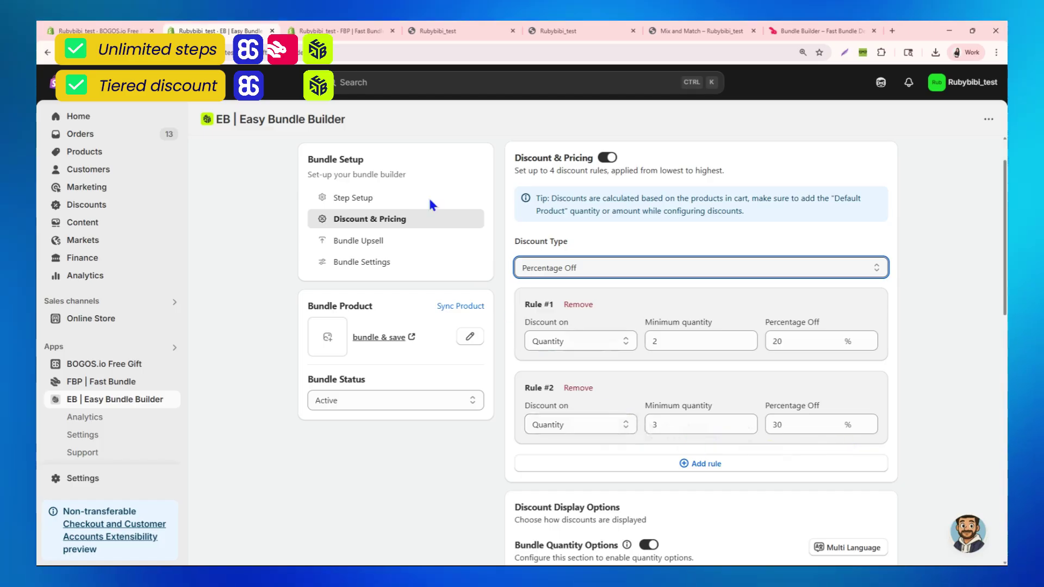
Switch the Fast Bundle to a tiered discount structure.
left_click(342, 31)
scroll(541, 272, "down", 3)
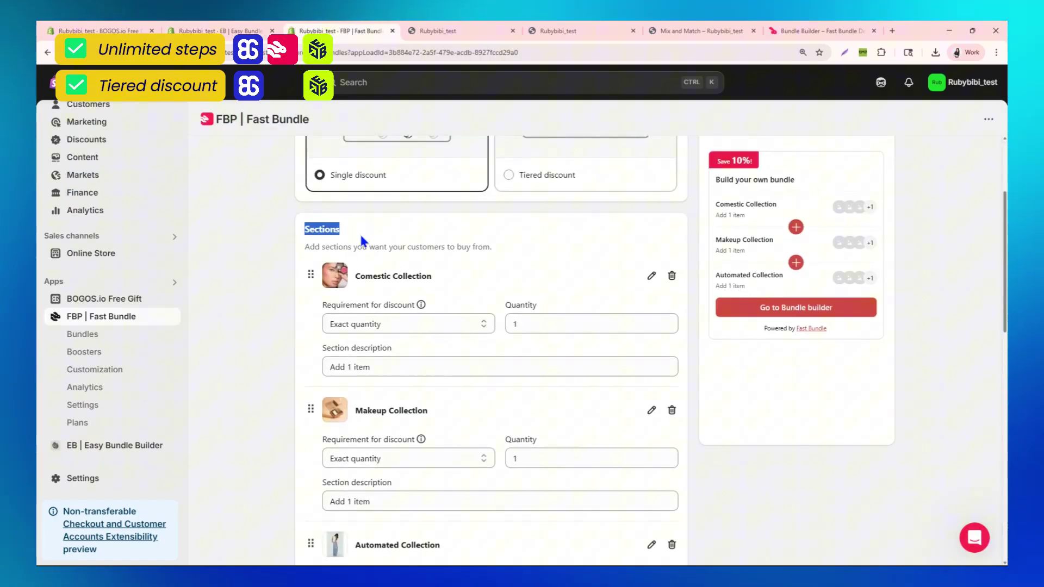
scroll(464, 326, "down", 5)
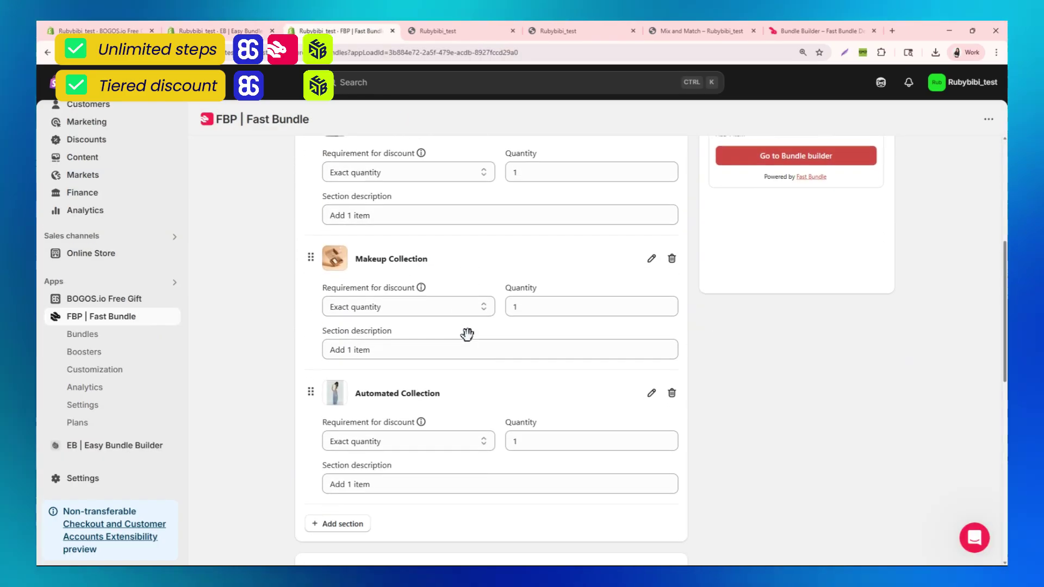
scroll(481, 338, "up", 6)
scroll(481, 338, "up", 2)
left_click(577, 275)
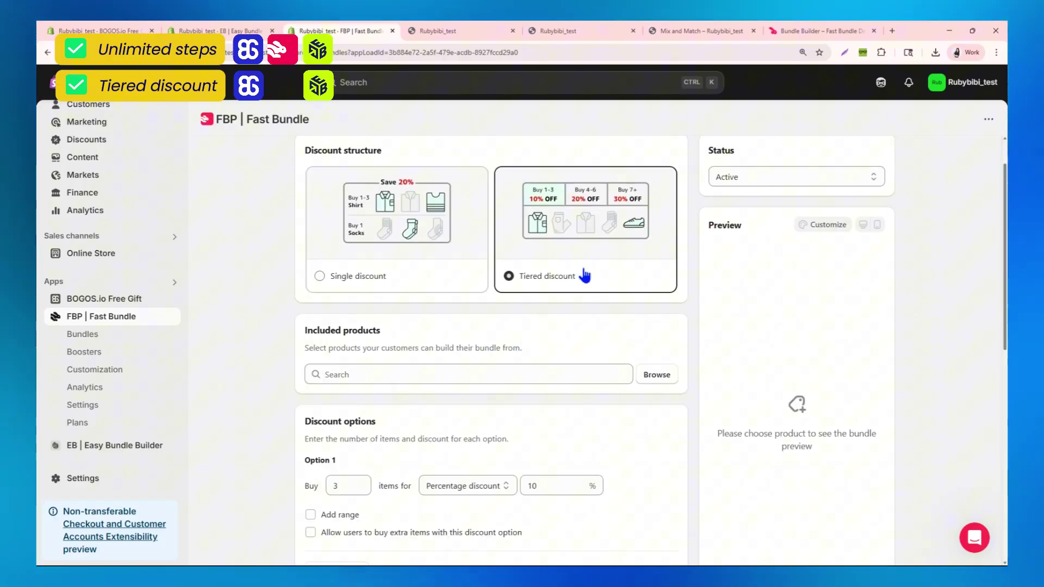
left_click_drag(304, 347, 432, 348)
left_click(553, 332)
Set Comestic Collection as the bundle's included products.
left_click(656, 375)
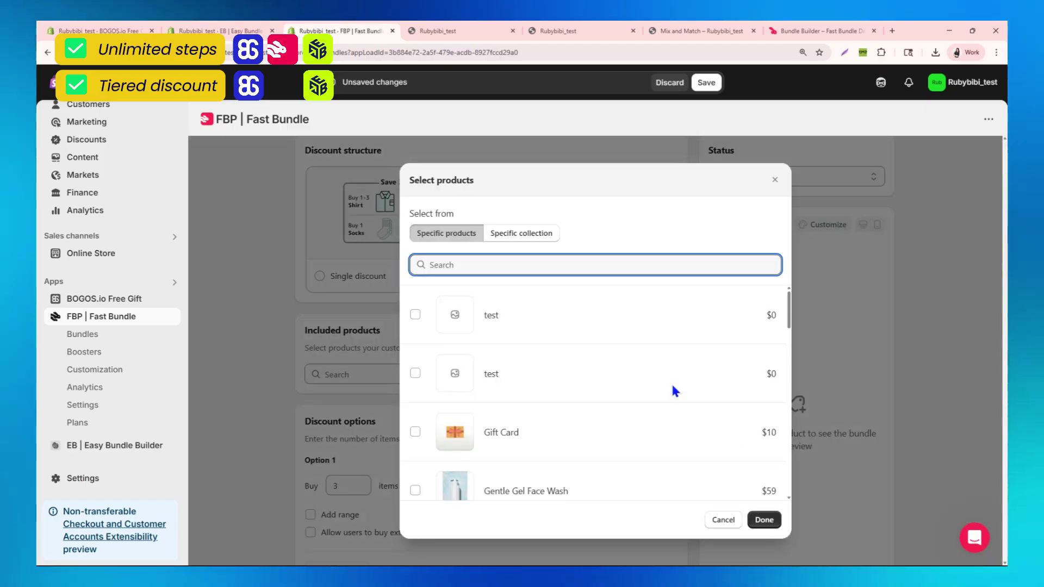
left_click(522, 234)
left_click(415, 431)
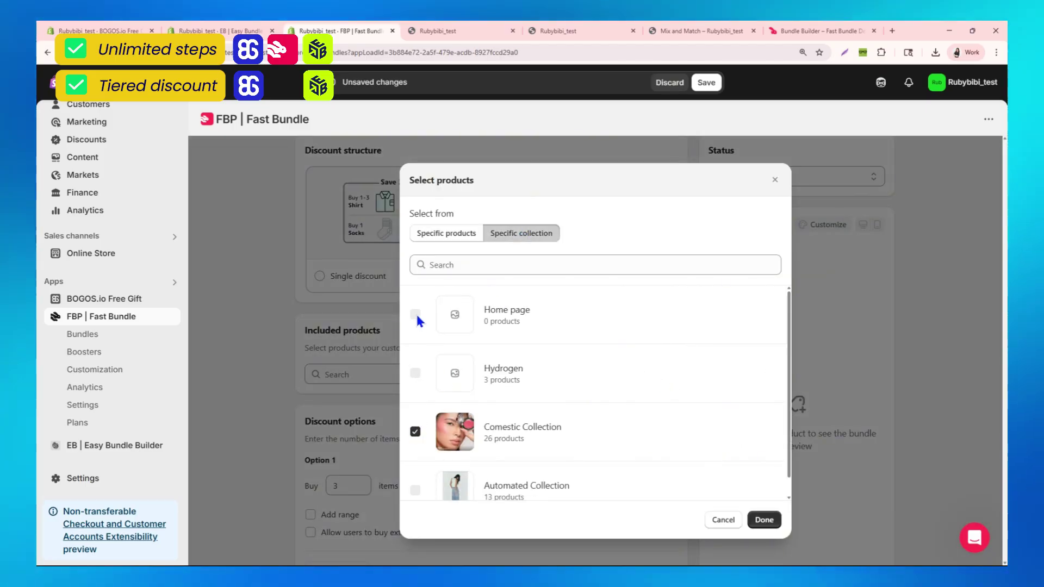
left_click(763, 521)
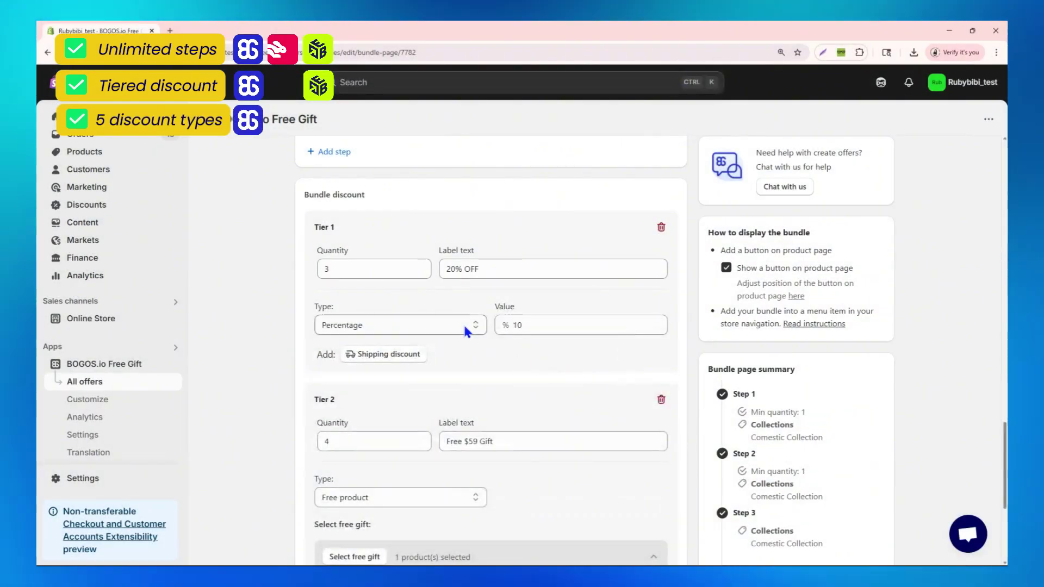
Add a 10% shipping discount to BOGOS Tier 1 and review Easy Bundle Builder's discount types.
left_click(467, 325)
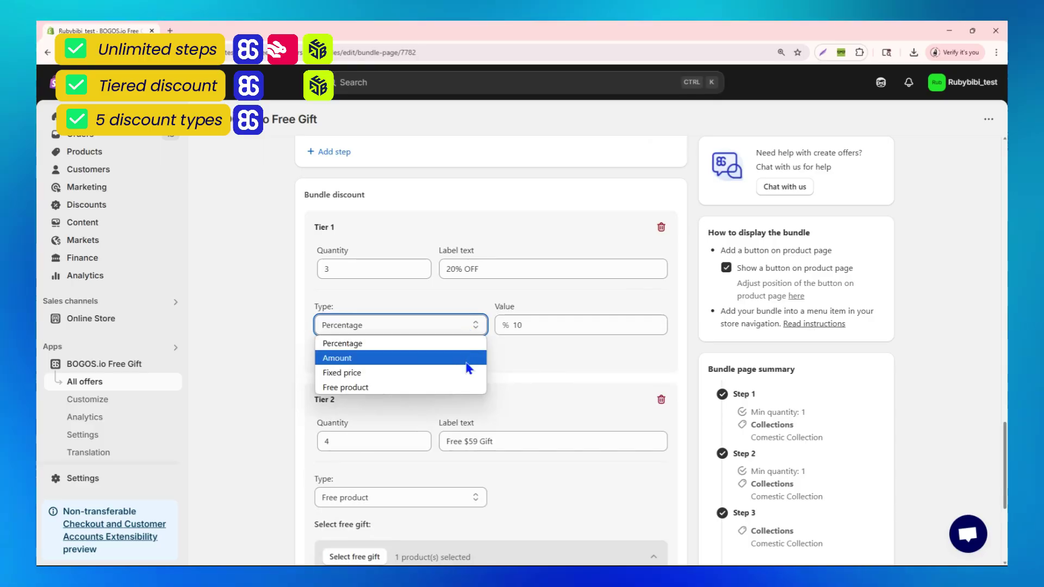
left_click(359, 386)
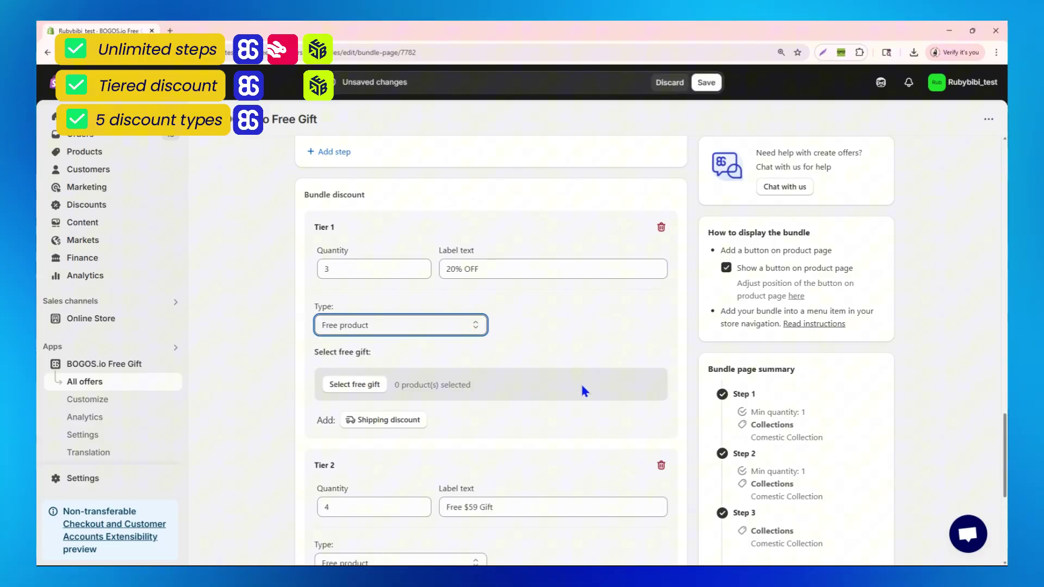
left_click(392, 419)
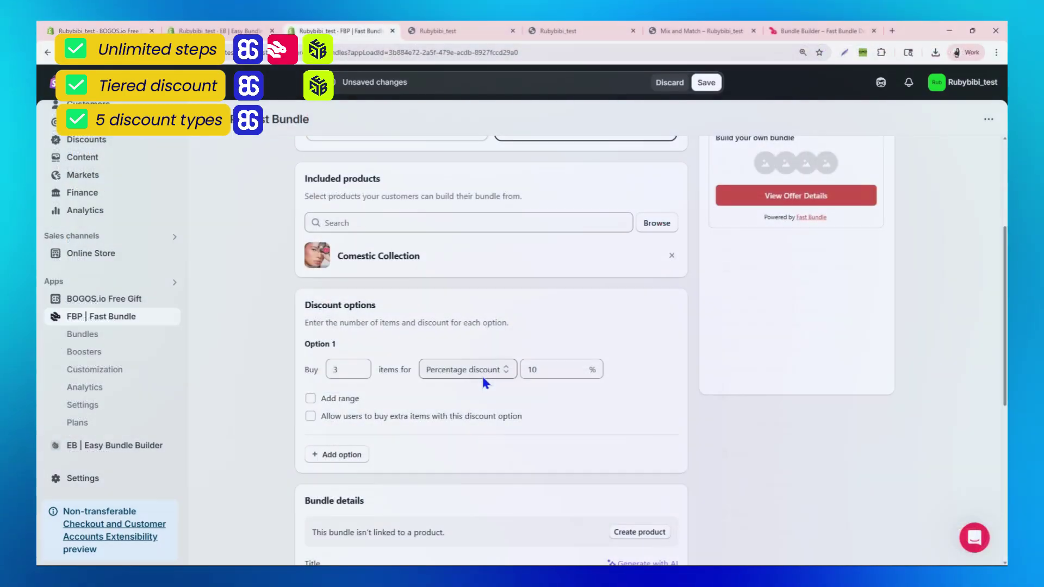
left_click(467, 370)
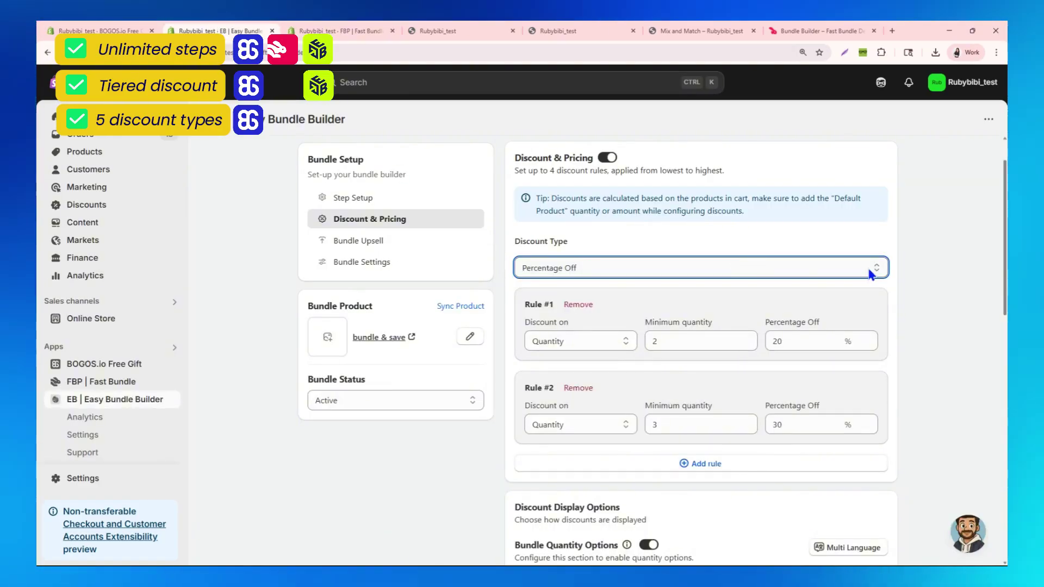
left_click(872, 269)
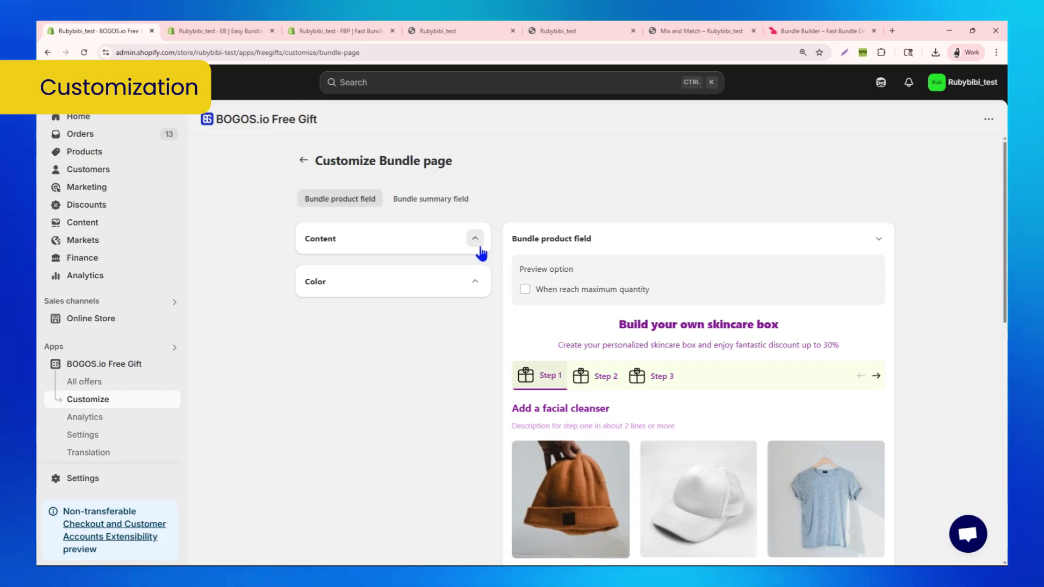
Apply the green theme, then give the bundle summary progress tiers, the BOGOS icon and a white-and-black theme.
left_click(475, 238)
scroll(479, 273, "down", 10)
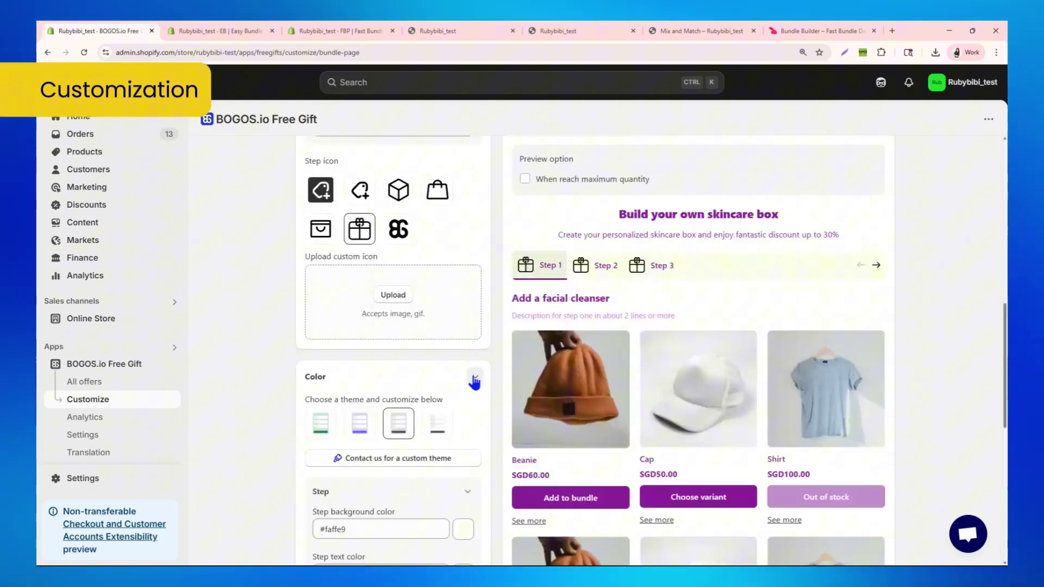
scroll(475, 381, "down", 3)
left_click(320, 223)
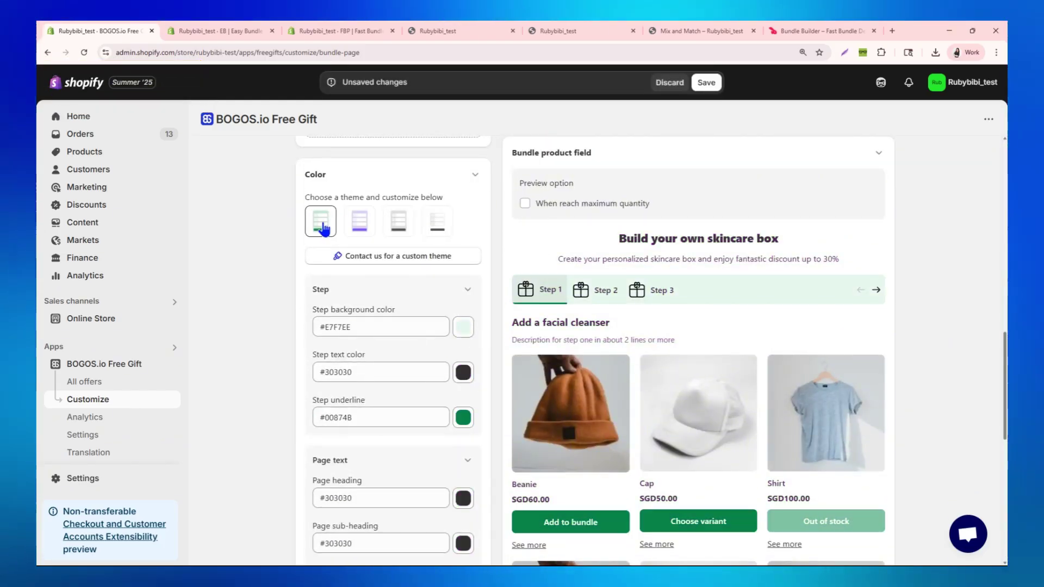
scroll(324, 229, "down", 10)
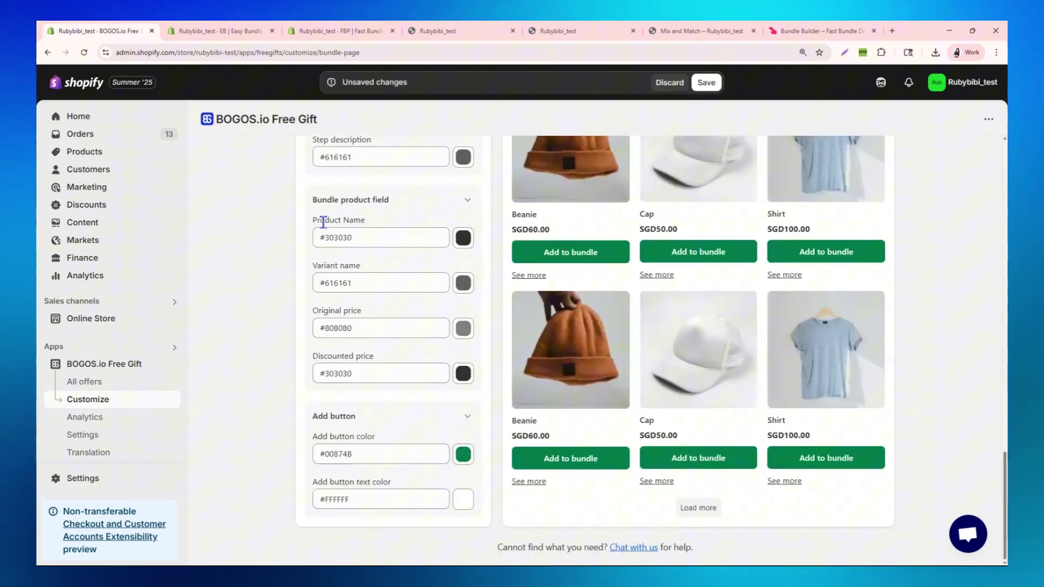
scroll(323, 224, "up", 10)
scroll(324, 225, "up", 5)
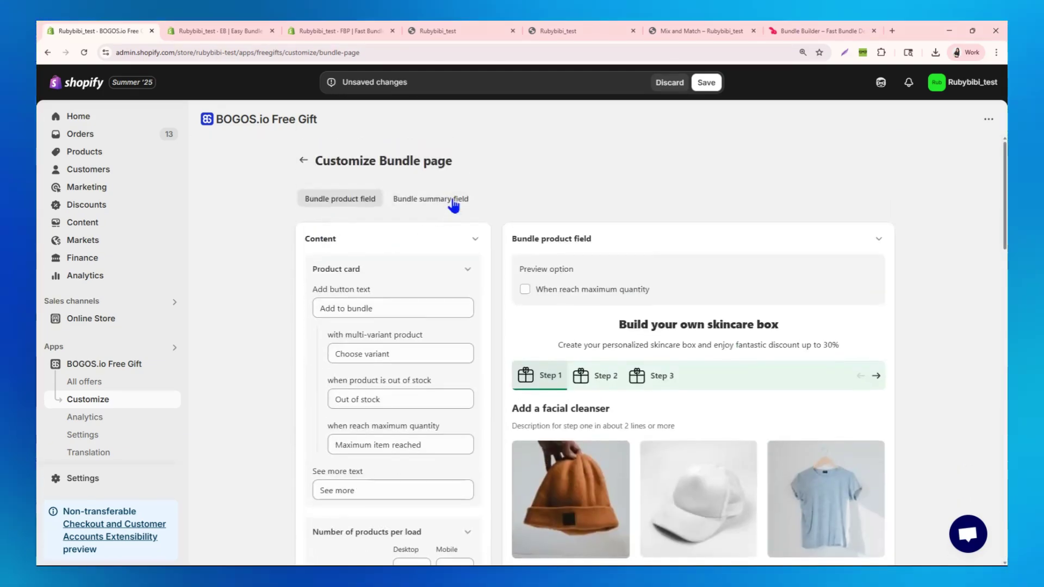
left_click(432, 198)
scroll(475, 268, "down", 3)
left_click(336, 285)
left_click(339, 303)
scroll(454, 294, "down", 5)
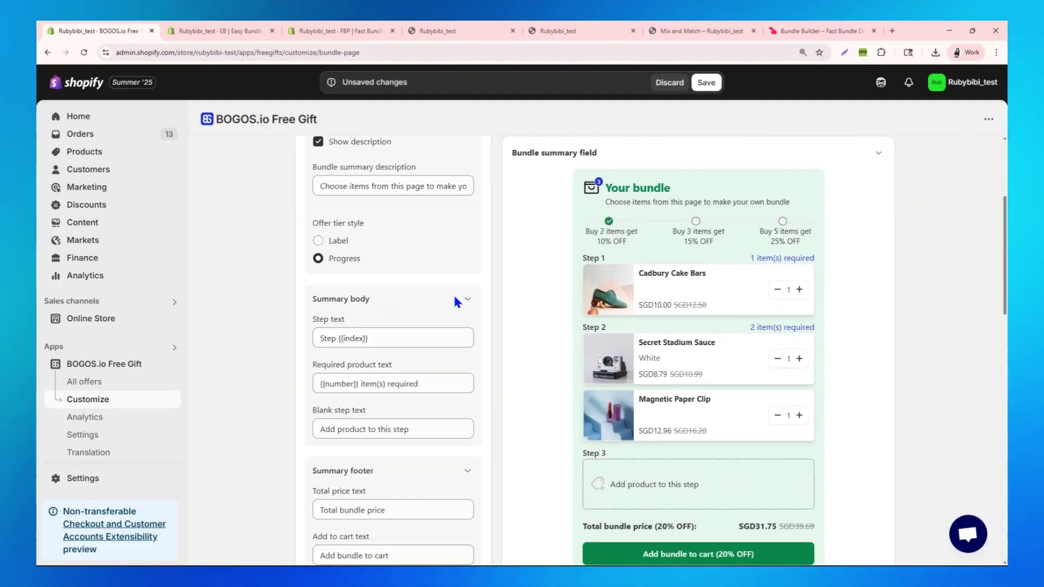
scroll(476, 284, "down", 5)
scroll(476, 285, "down", 3)
left_click(437, 273)
scroll(479, 271, "down", 5)
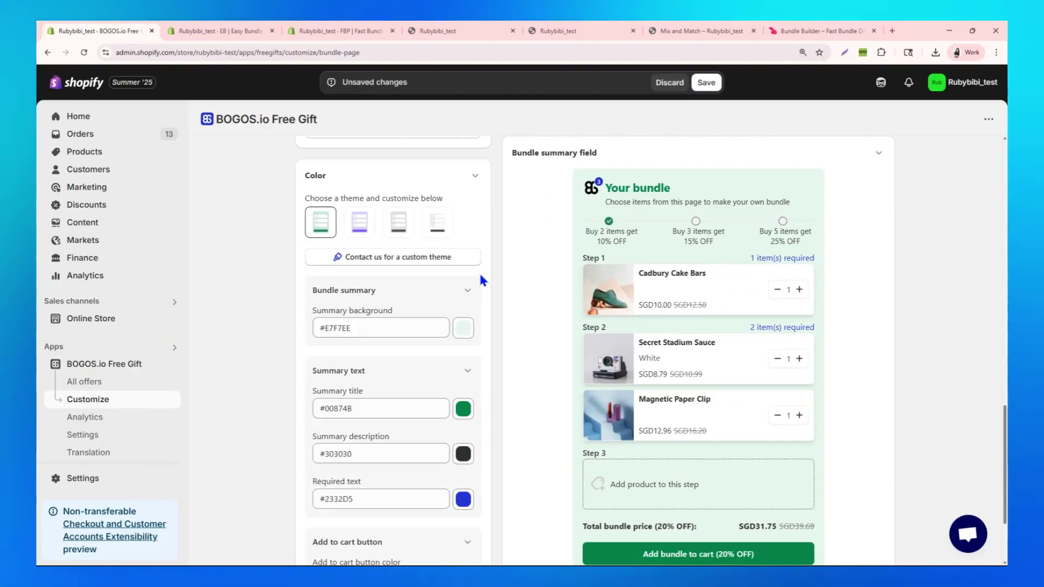
scroll(478, 271, "down", 3)
left_click(437, 167)
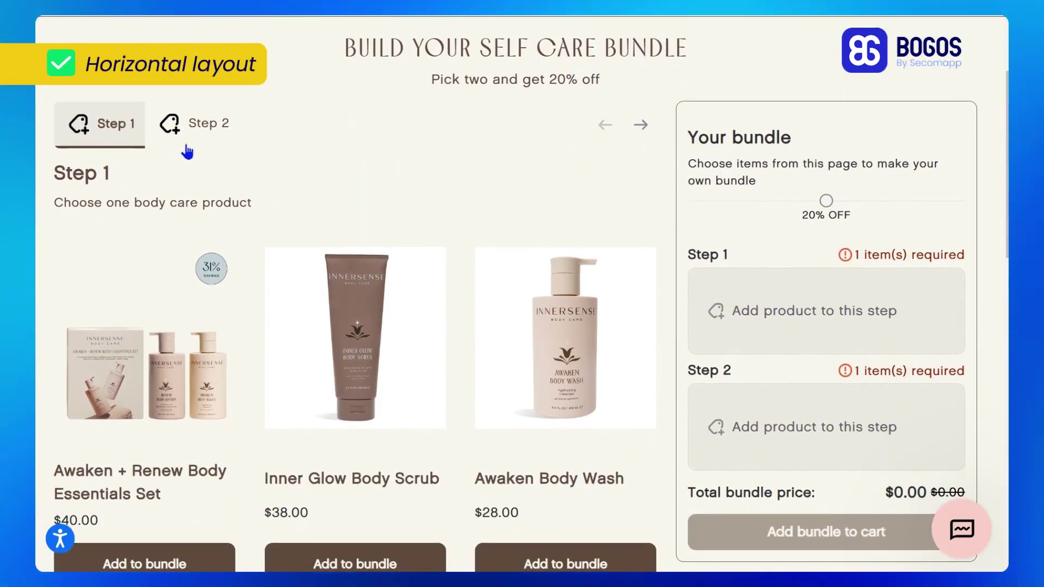
Preview the bundle's hair and body care steps, then add Inner Glow Body Scrub to the bundle.
left_click(196, 130)
left_click(115, 130)
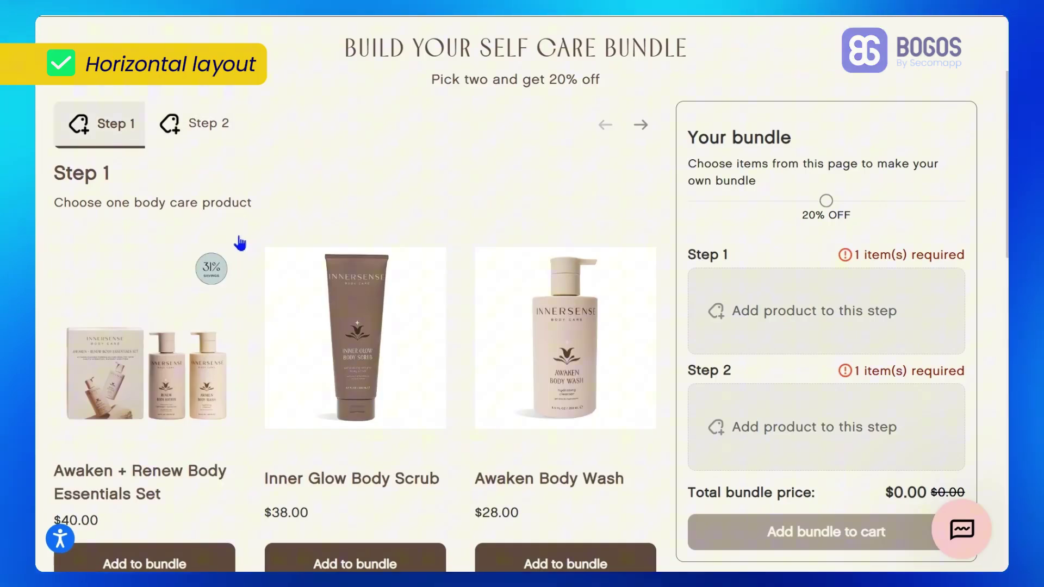
scroll(258, 245, "down", 2)
left_click(310, 456)
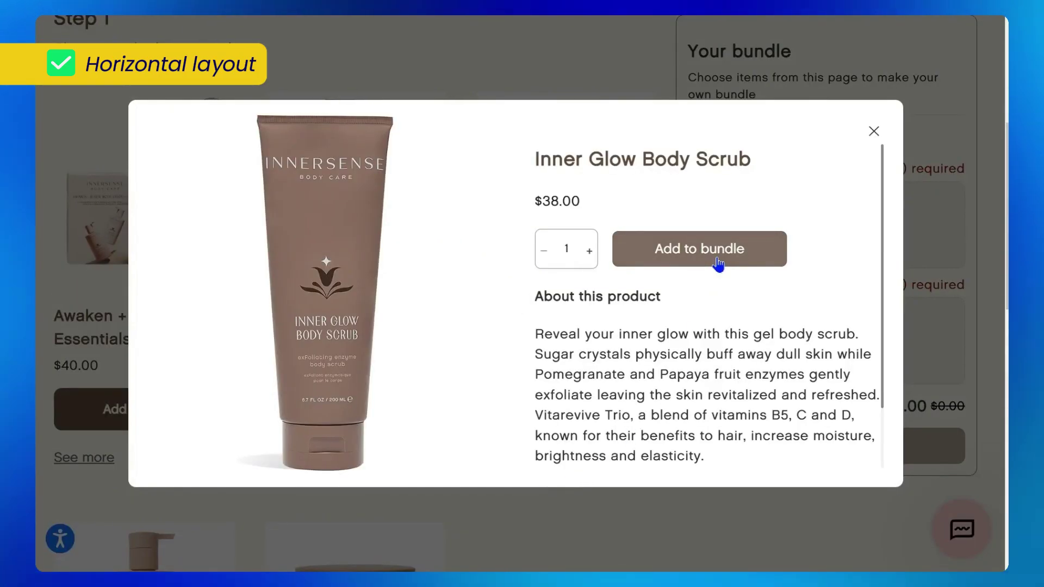
left_click(699, 249)
Add Clarity Hairbath in Step 2 and highlight both steps' required-items text.
left_click(196, 122)
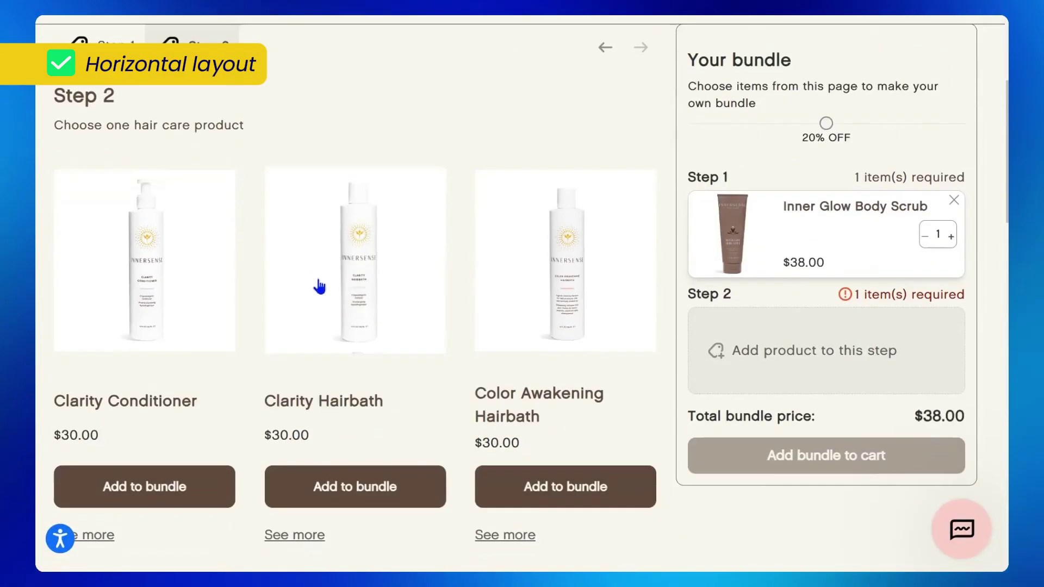
left_click(355, 487)
left_click_drag(854, 177, 971, 180)
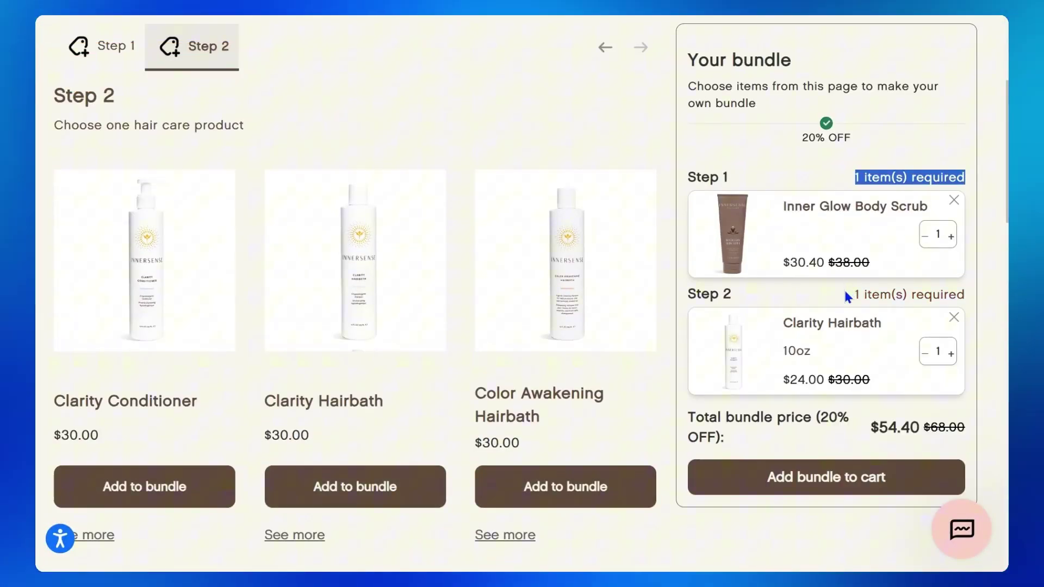
left_click_drag(848, 295, 967, 303)
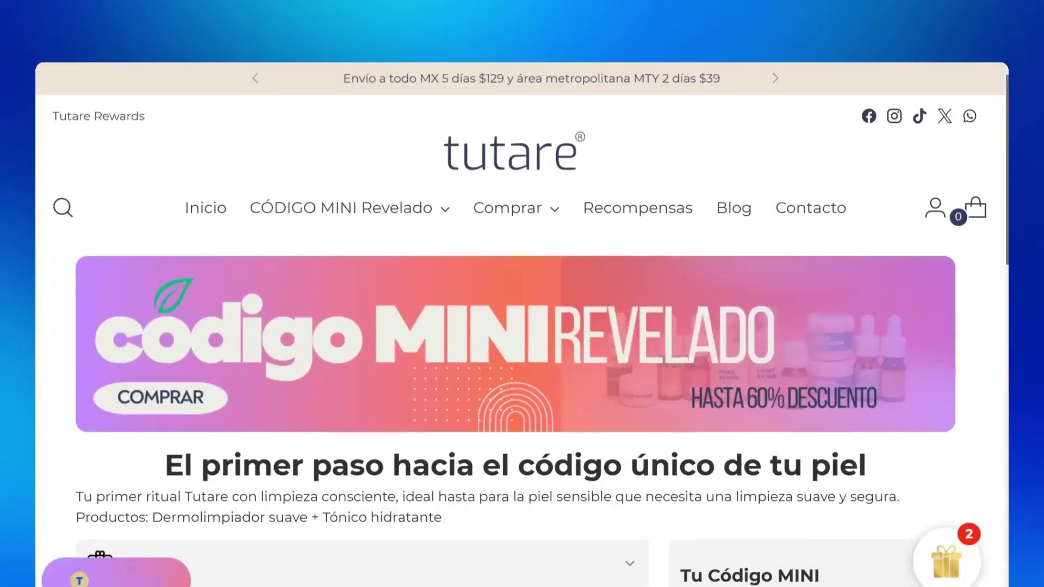
scroll(522, 327, "down", 3)
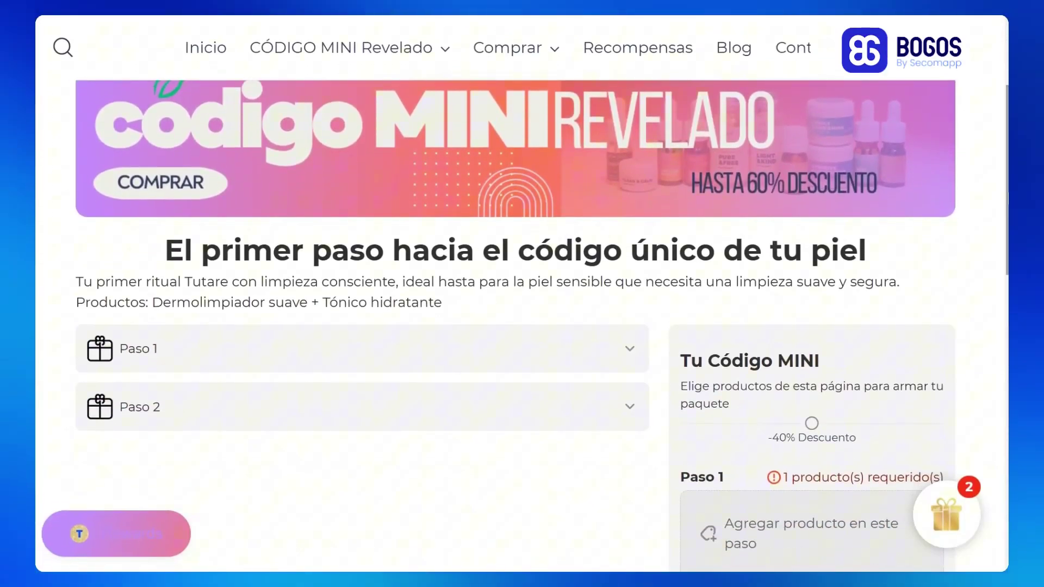
Expand the Paso 1 accordion of the Tutare Código MINI bundle to show its instructions.
left_click(560, 344)
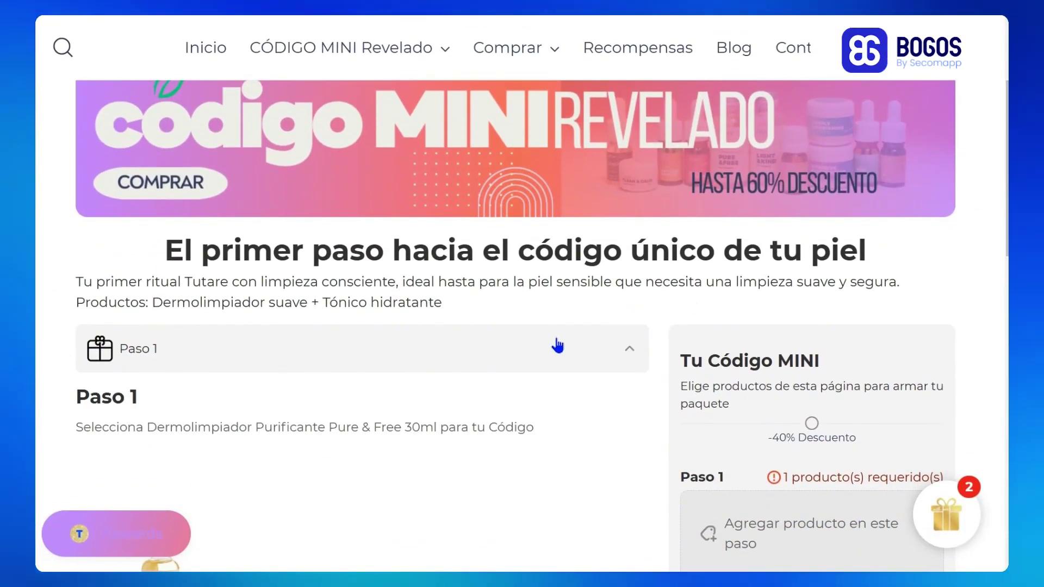
scroll(558, 346, "down", 4)
scroll(559, 346, "down", 4)
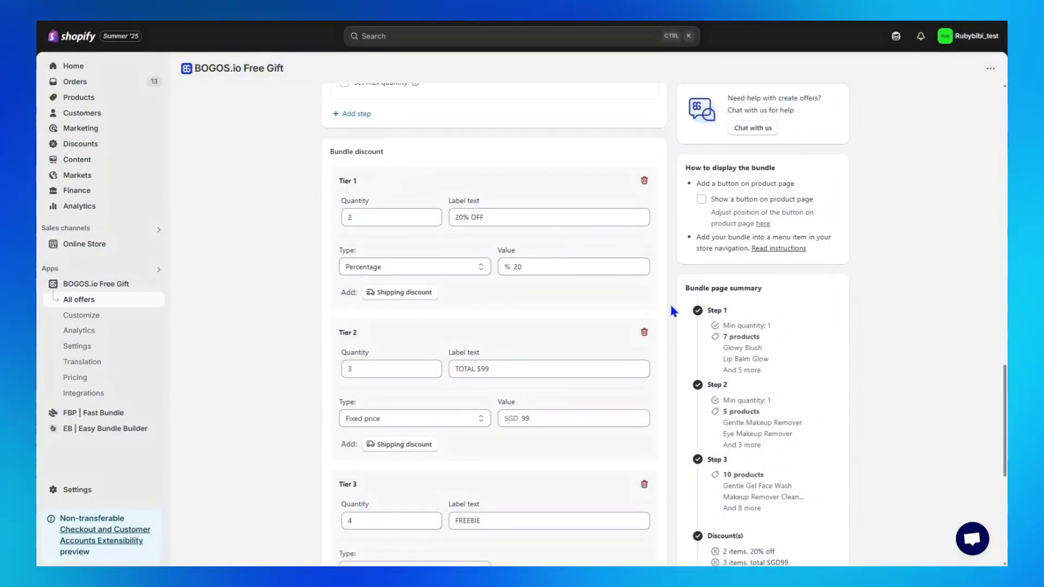
scroll(670, 310, "down", 5)
scroll(670, 310, "down", 5)
scroll(670, 310, "down", 3)
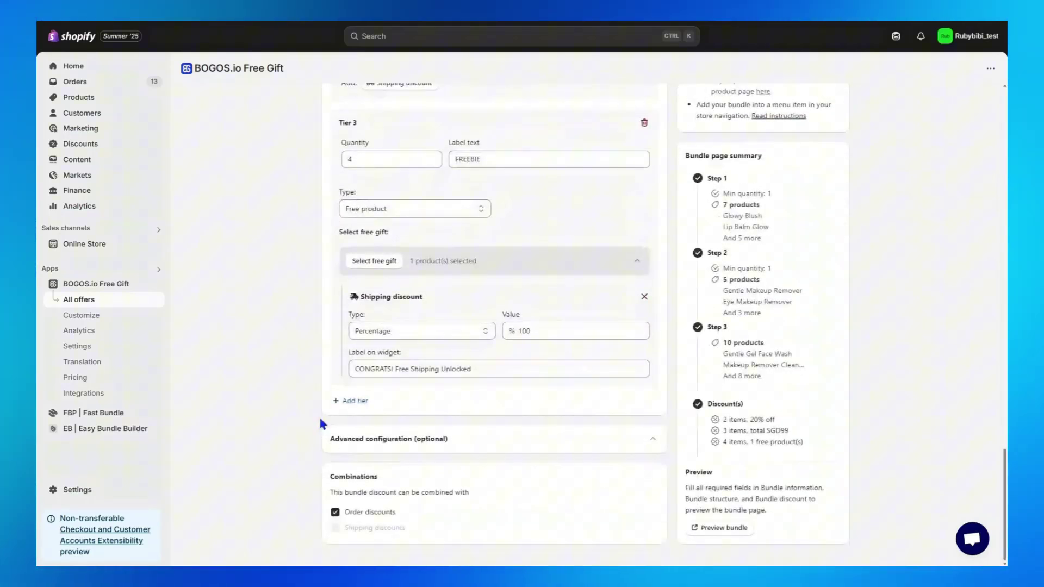
Add Tiers 4, 5 and 6 below Tier 3 in the BOGOS Bundle discount section.
left_click(351, 401)
scroll(650, 383, "down", 2)
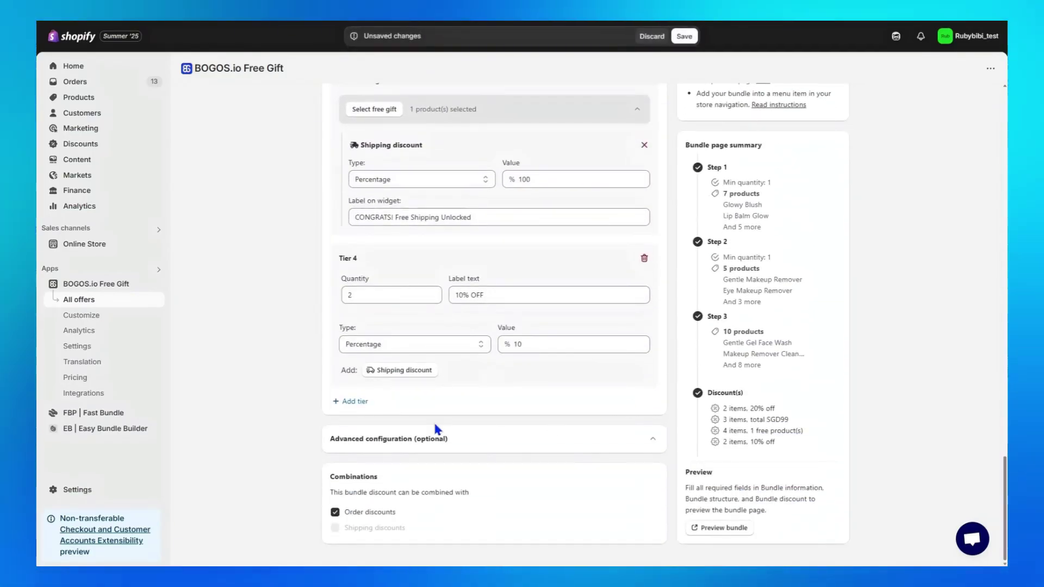
left_click(356, 402)
scroll(660, 413, "down", 3)
left_click(351, 402)
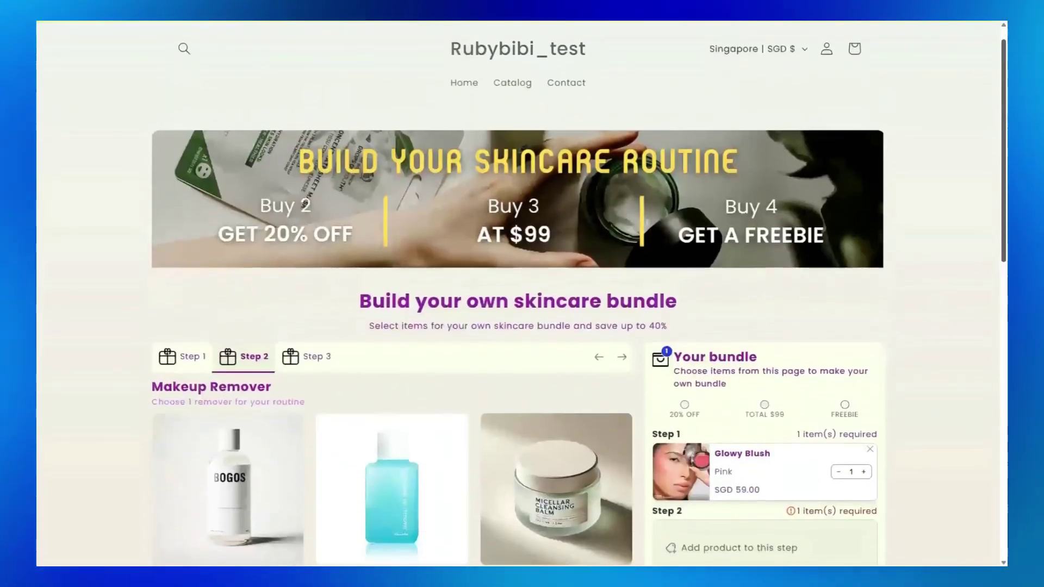
scroll(522, 326, "down", 3)
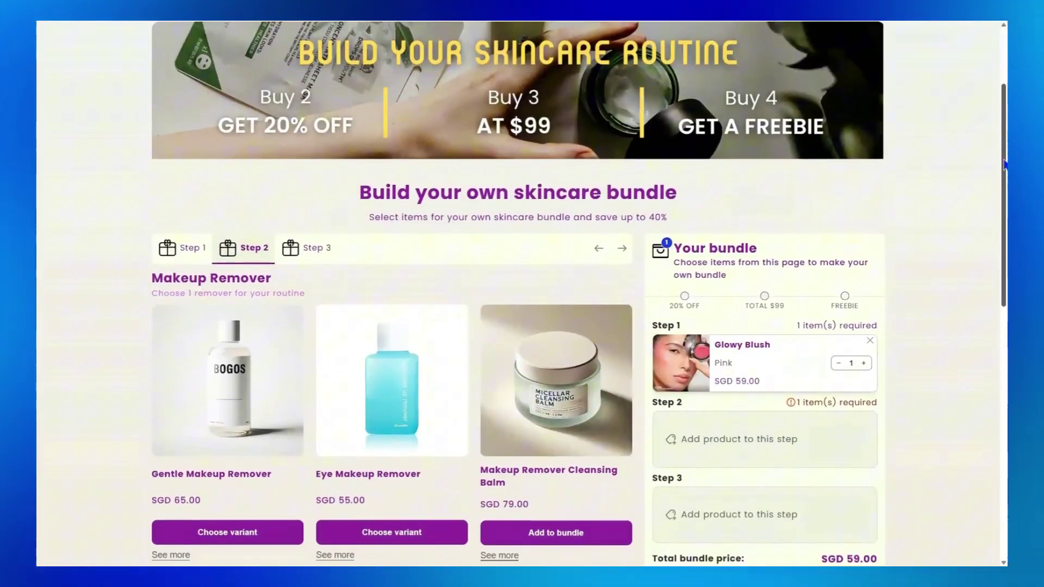
scroll(522, 326, "down", 2)
Add 80ml Eye Makeup Remover and Cleansing Balm, raise Glowy Blush to 2, and add the bundle to cart.
left_click(402, 476)
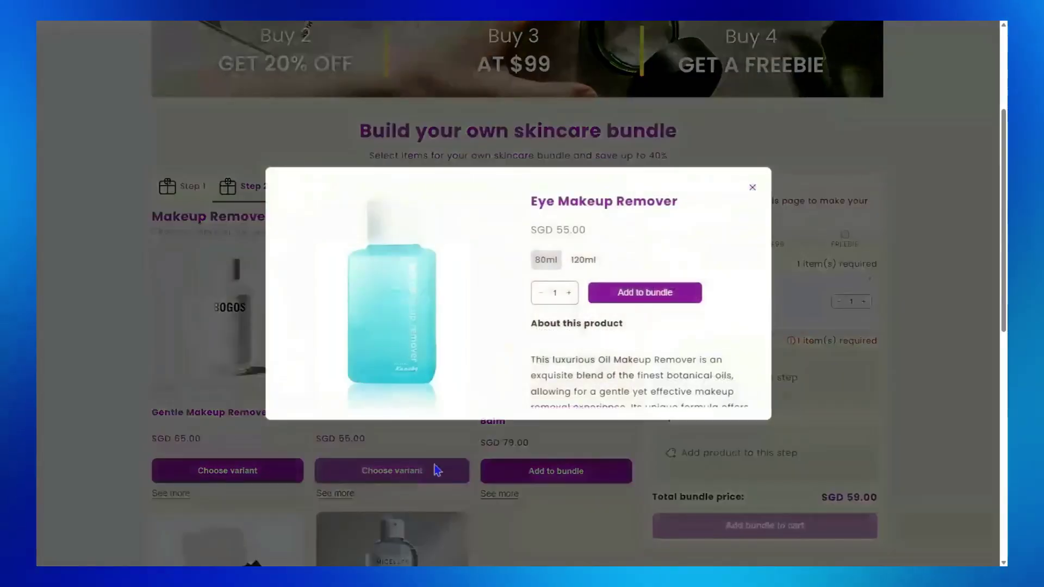
left_click(645, 292)
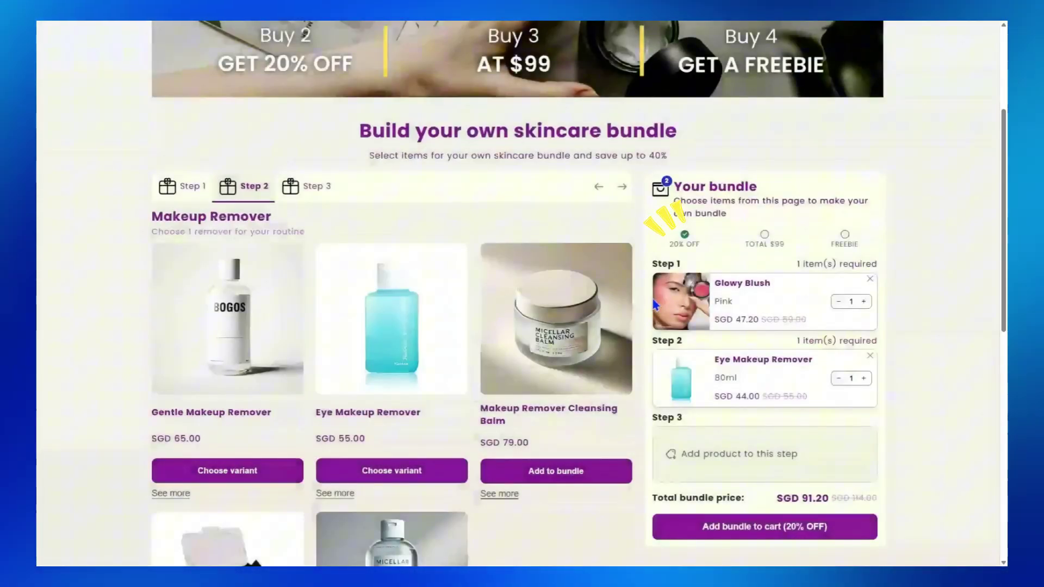
left_click(314, 187)
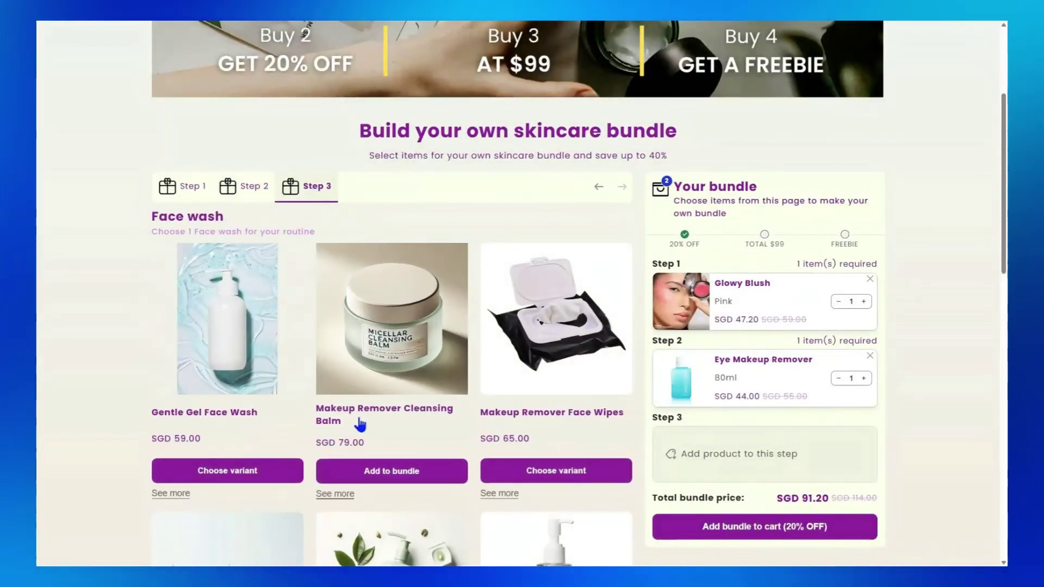
left_click(392, 471)
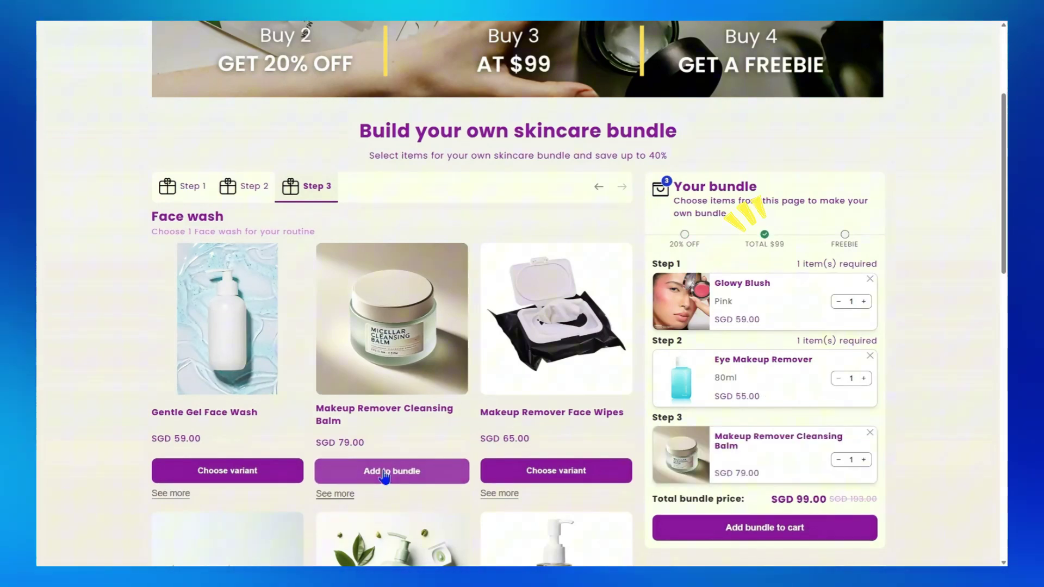
scroll(522, 326, "down", 1)
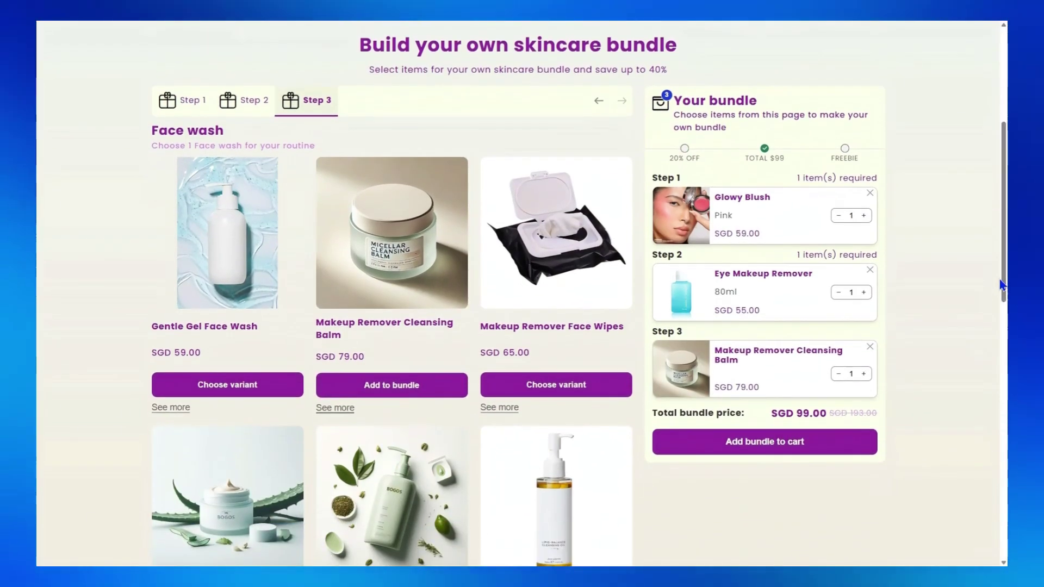
left_click(863, 216)
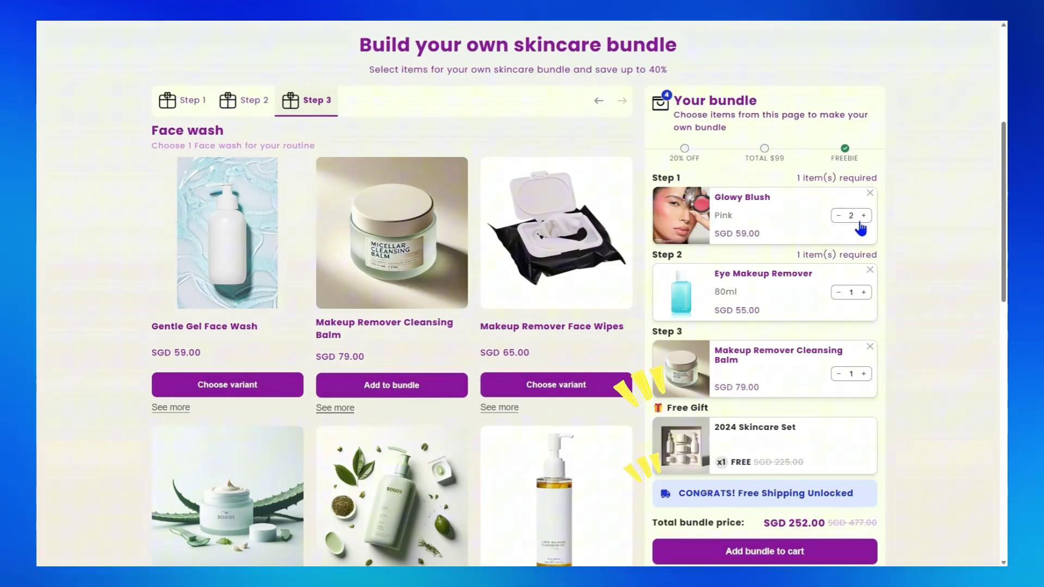
left_click(821, 558)
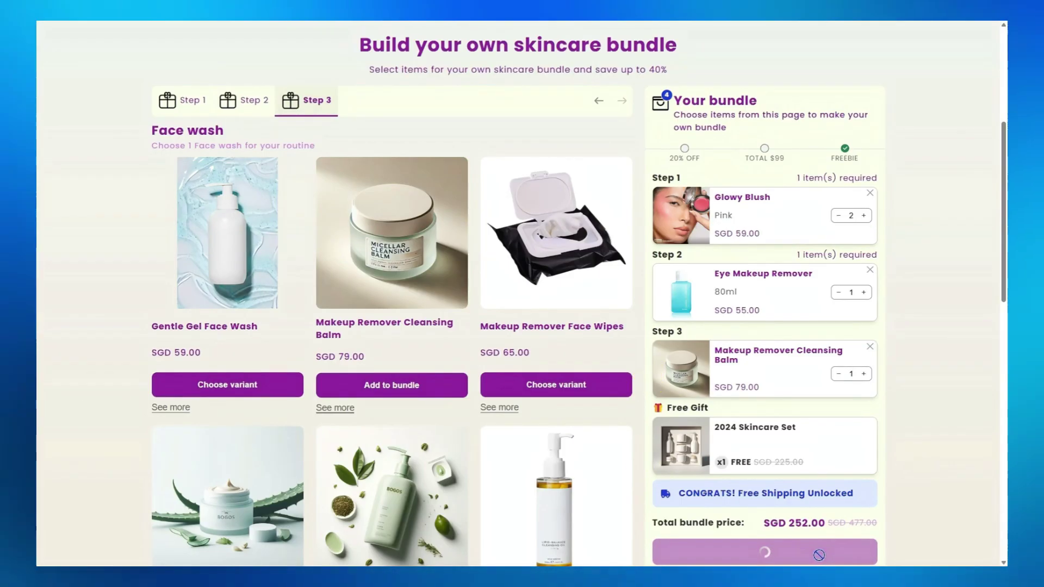